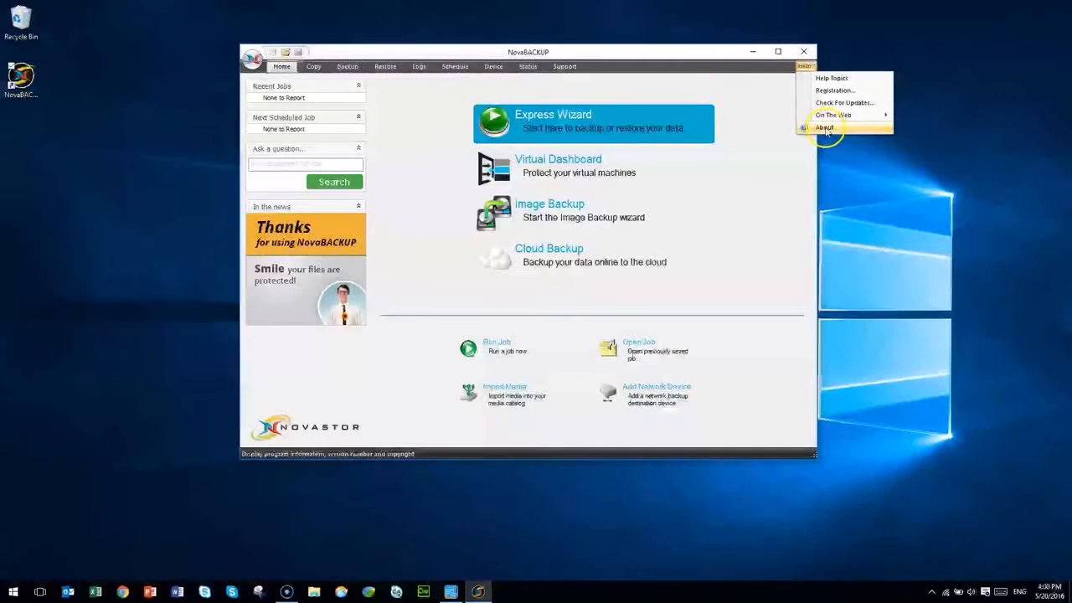
# View the program's version and licence details, and look at the file copy setup
pyautogui.click(825, 128)
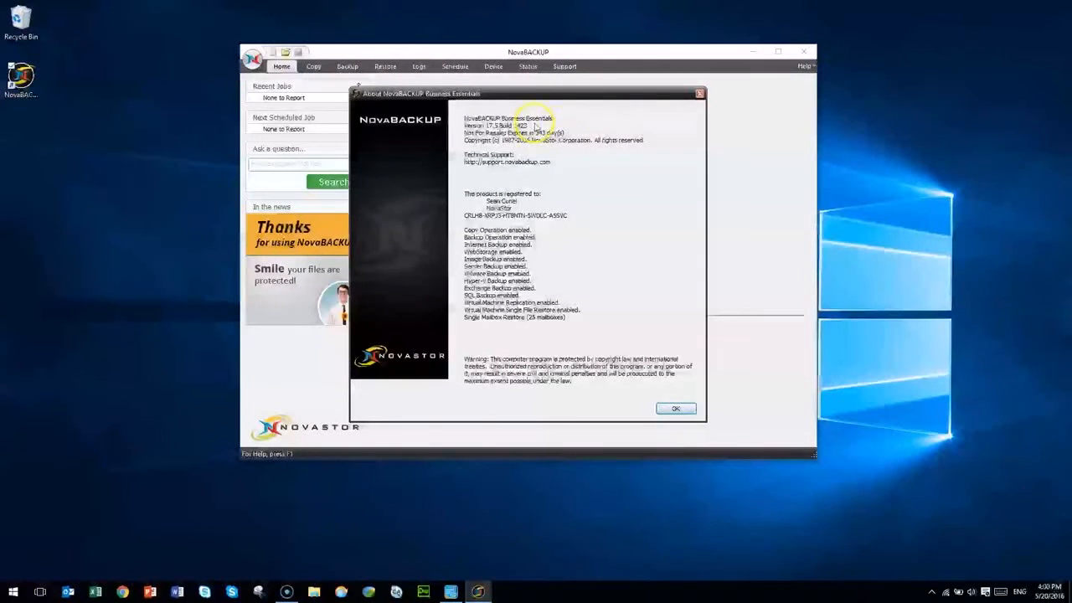
pyautogui.click(699, 93)
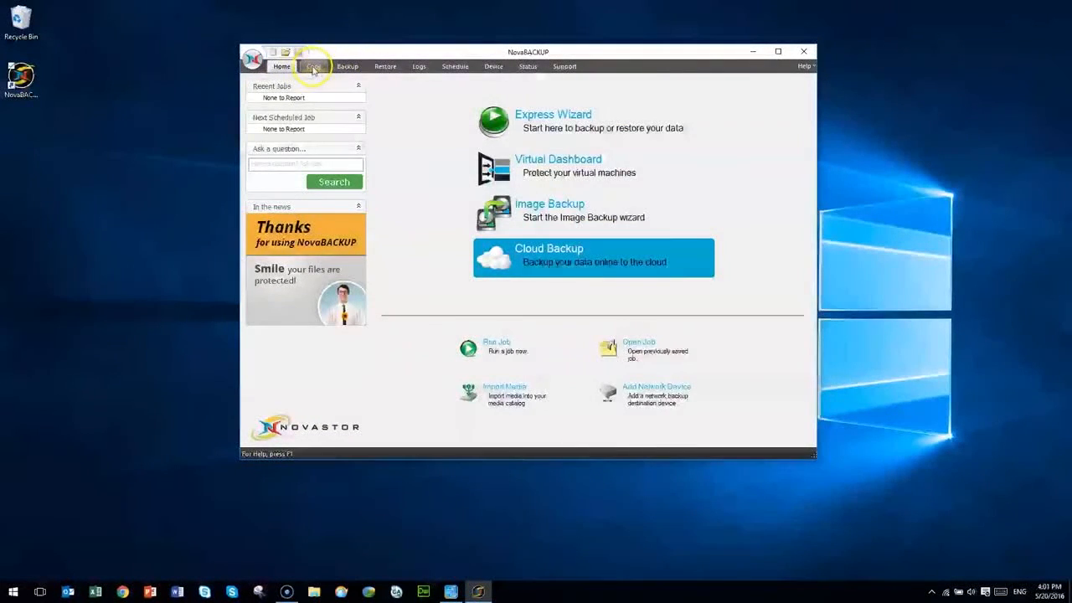
pyautogui.click(313, 67)
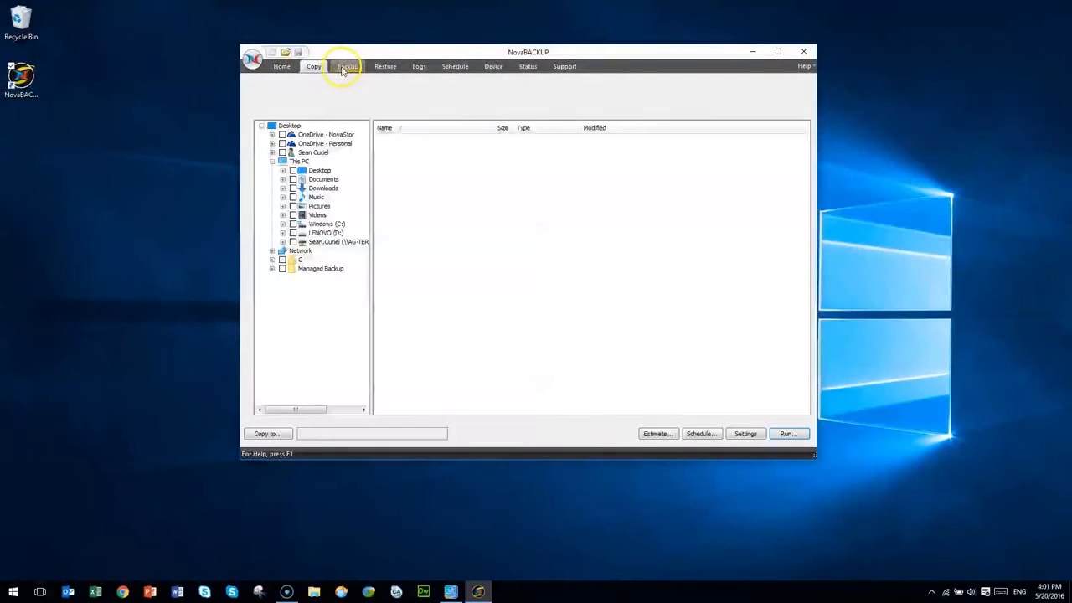
# Open the backup job setup and name the backup "weekly full backup"
pyautogui.click(347, 67)
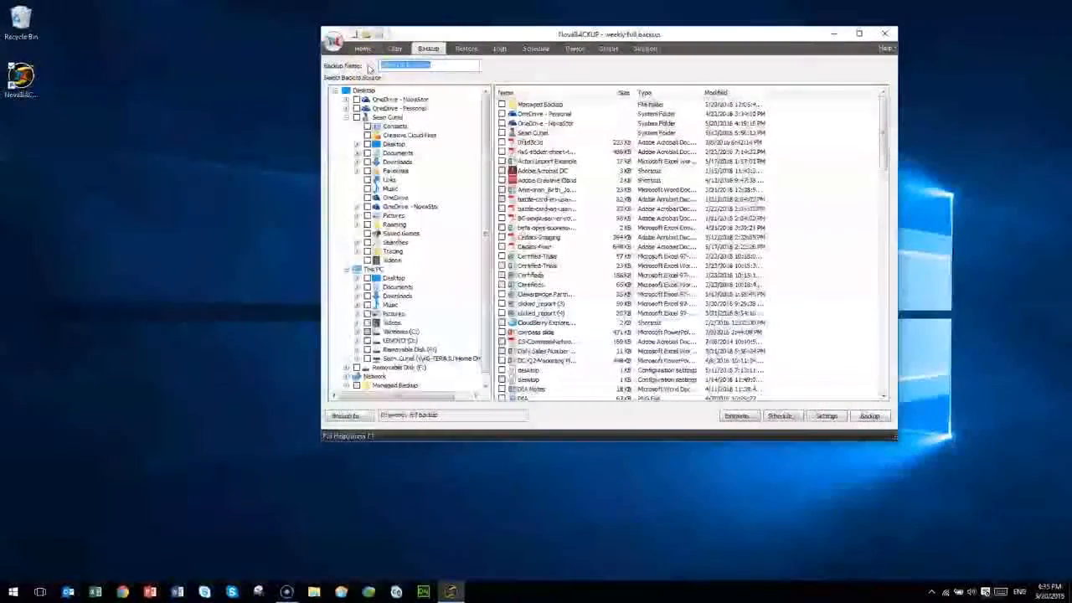
pyautogui.press('BackSpace')
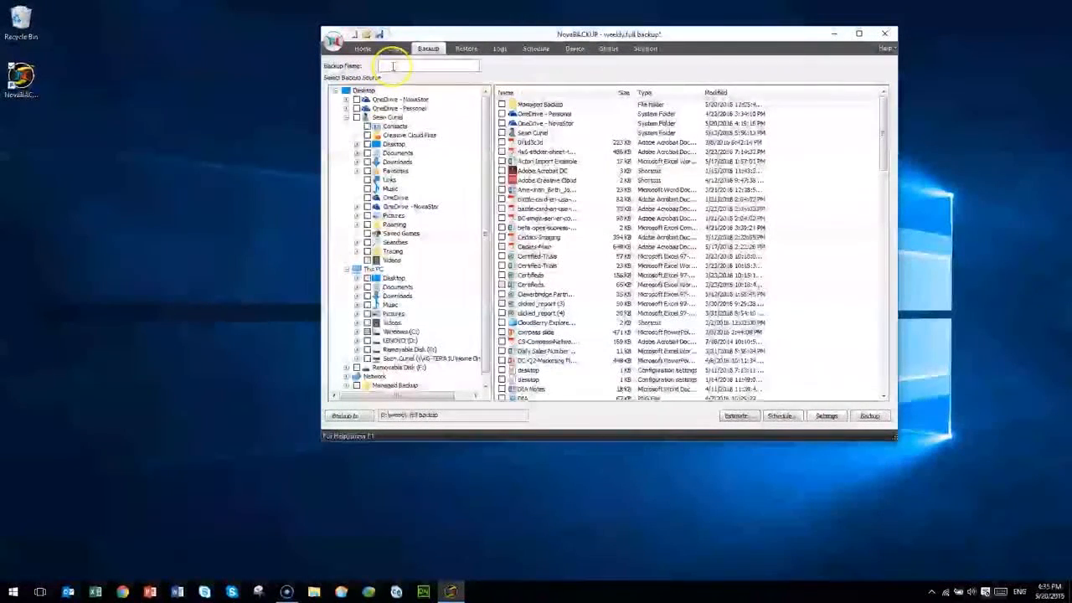
pyautogui.write('Alekl')
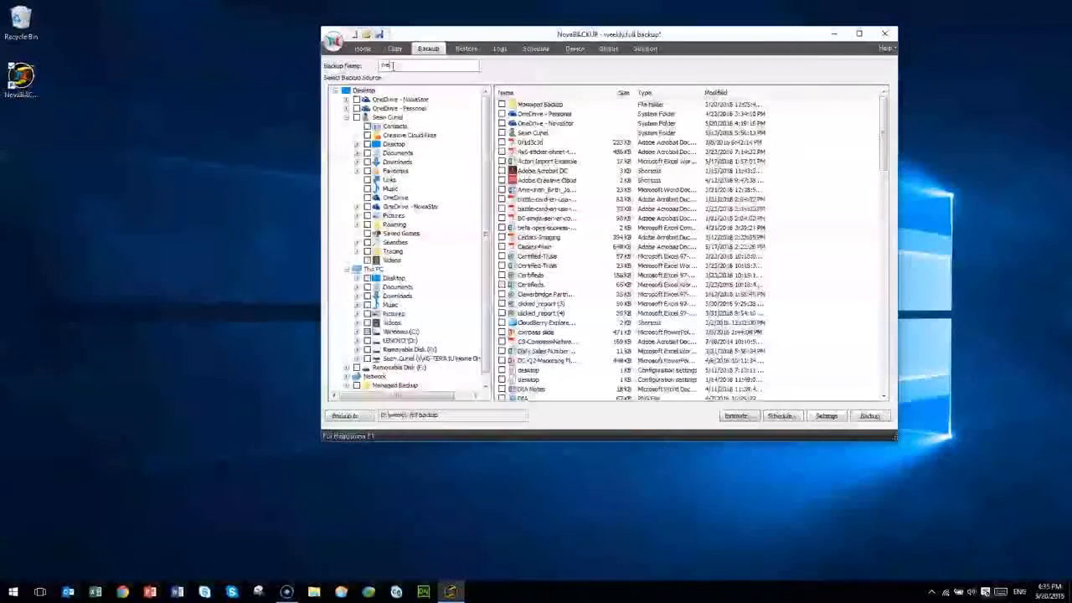
pyautogui.write('y full backup')
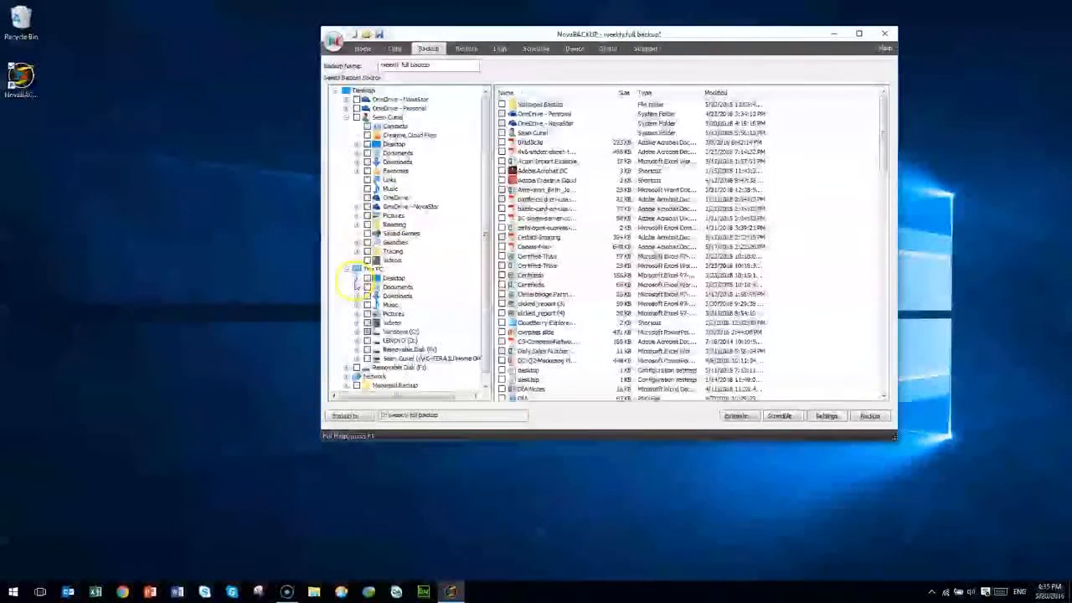
# Choose the Important Info folder on Windows (C:) as source and LENOVO (D:) as destination with media name "weekly full backup"
pyautogui.click(392, 332)
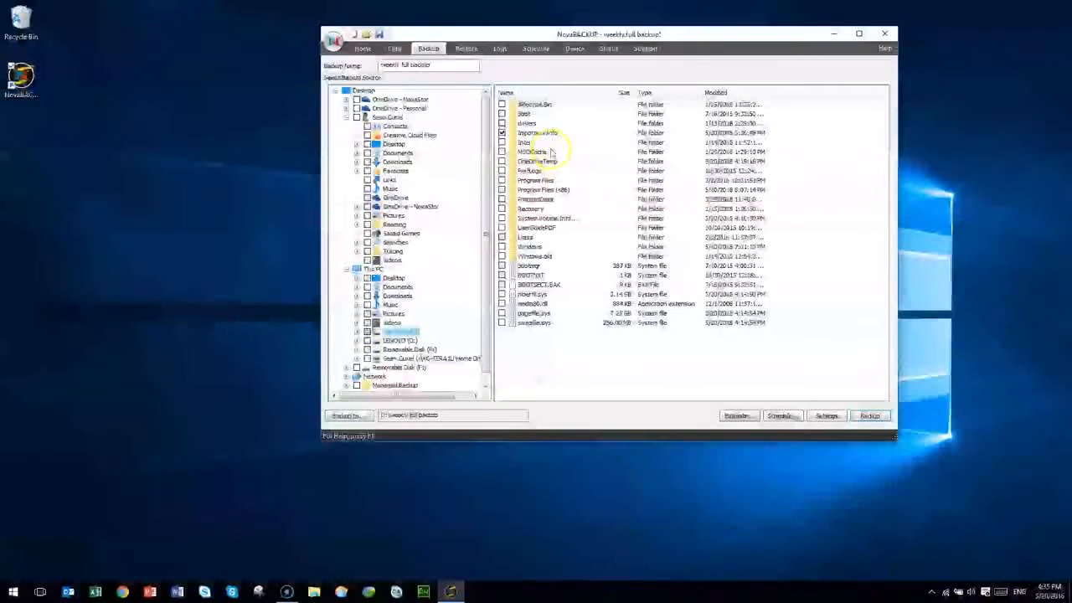
pyautogui.click(520, 132)
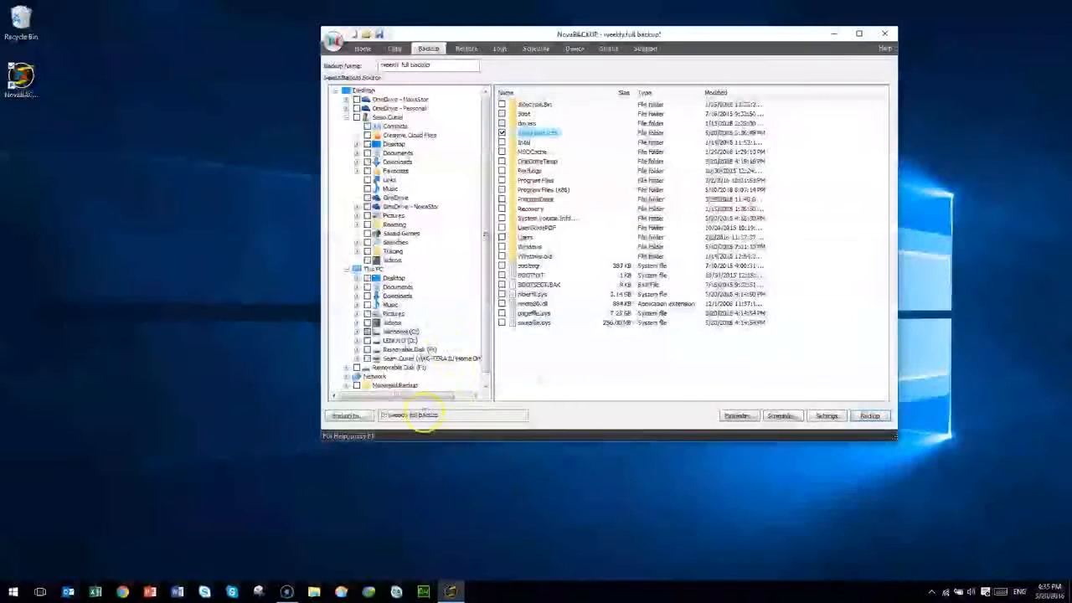
pyautogui.click(366, 417)
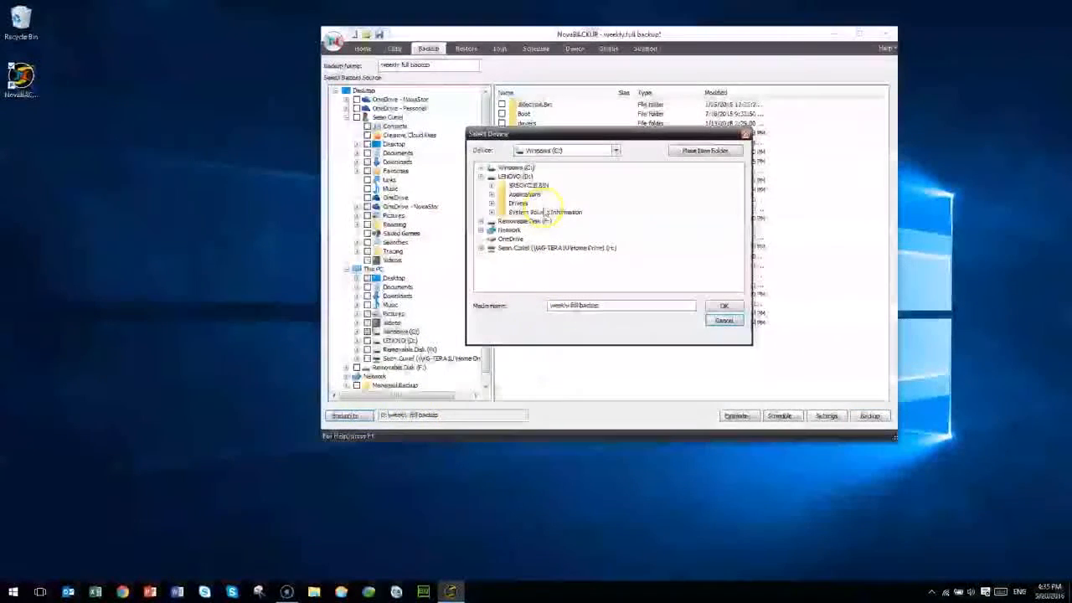
pyautogui.click(516, 176)
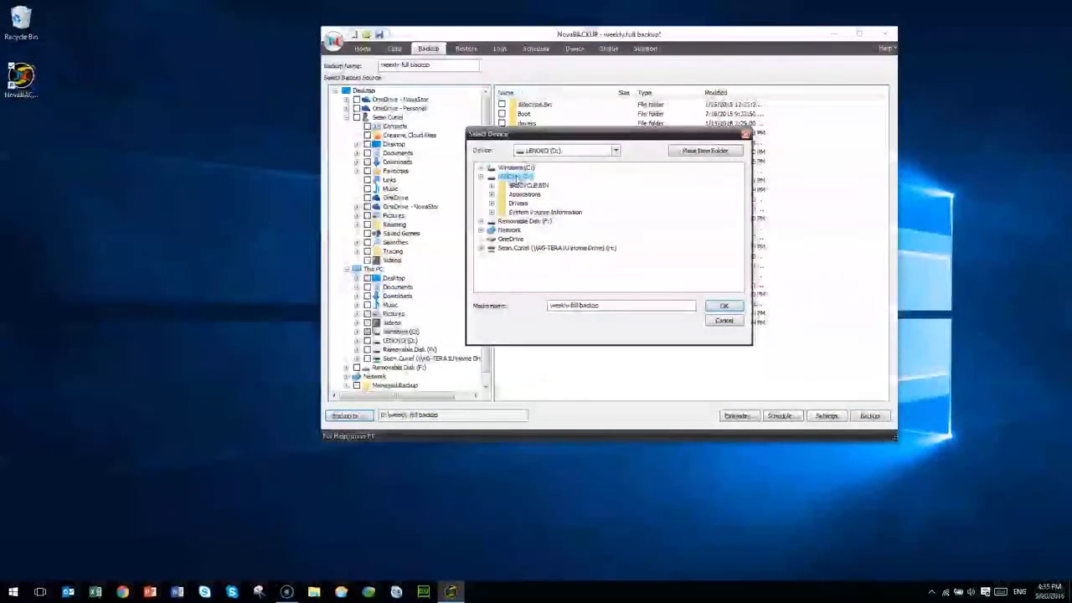
pyautogui.click(612, 307)
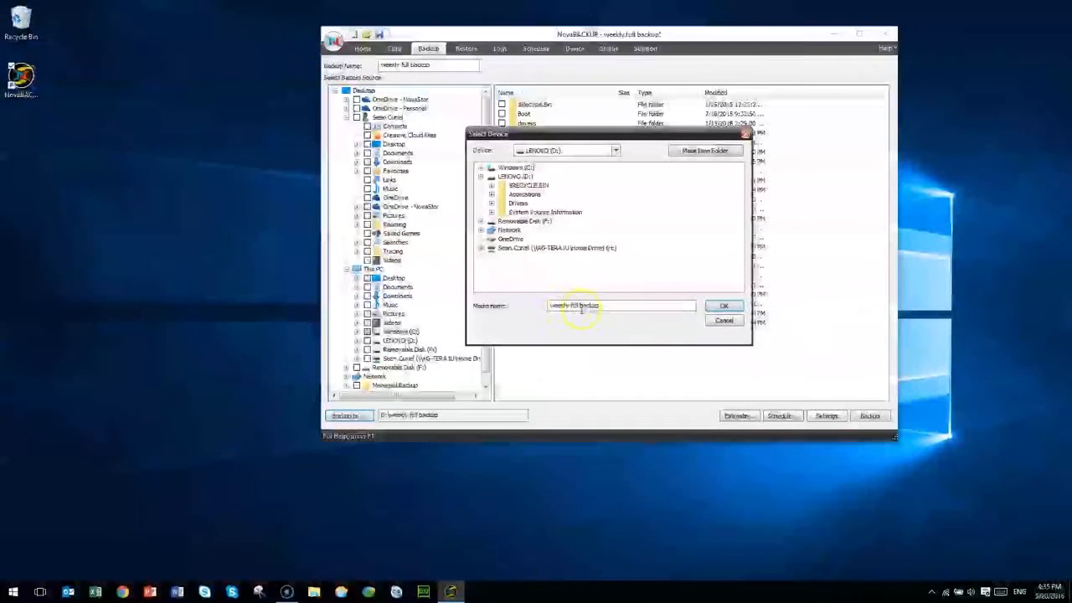
pyautogui.click(719, 306)
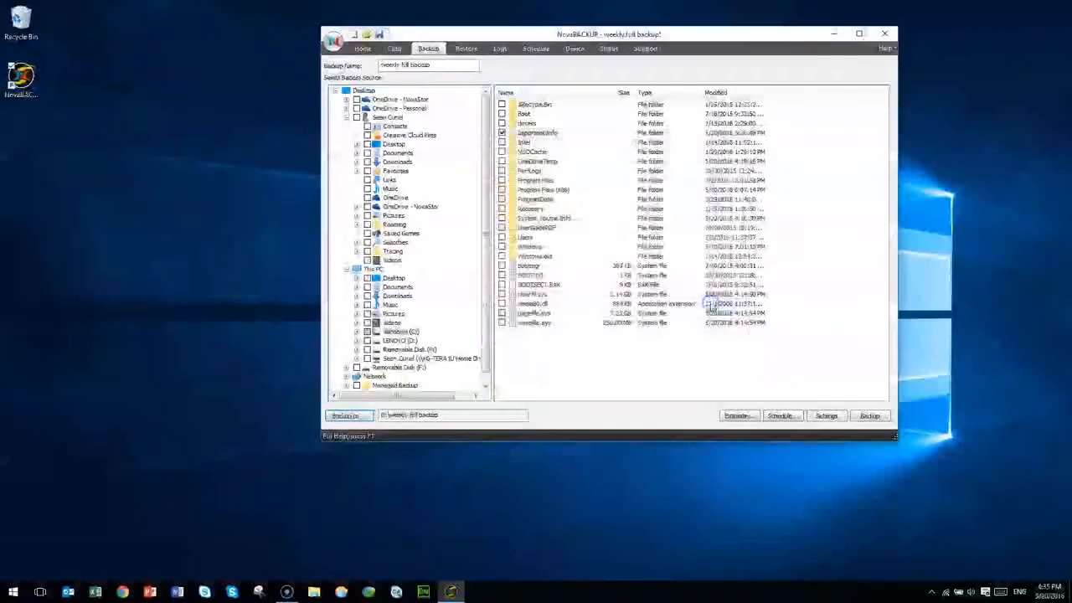
# Review the available write modes and backup modes in the job's advanced settings
pyautogui.click(826, 417)
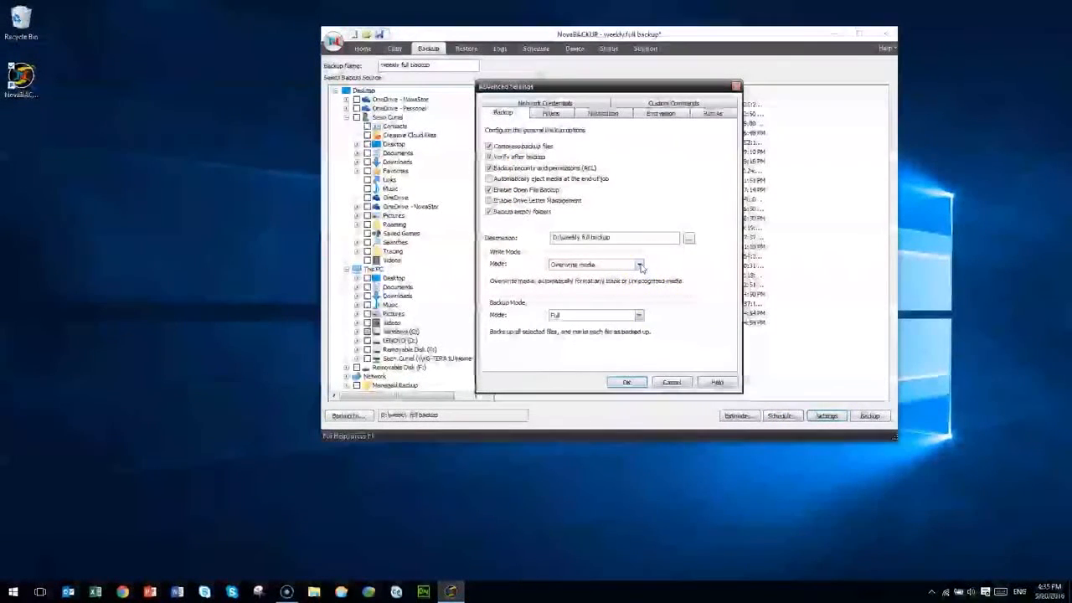
pyautogui.click(641, 267)
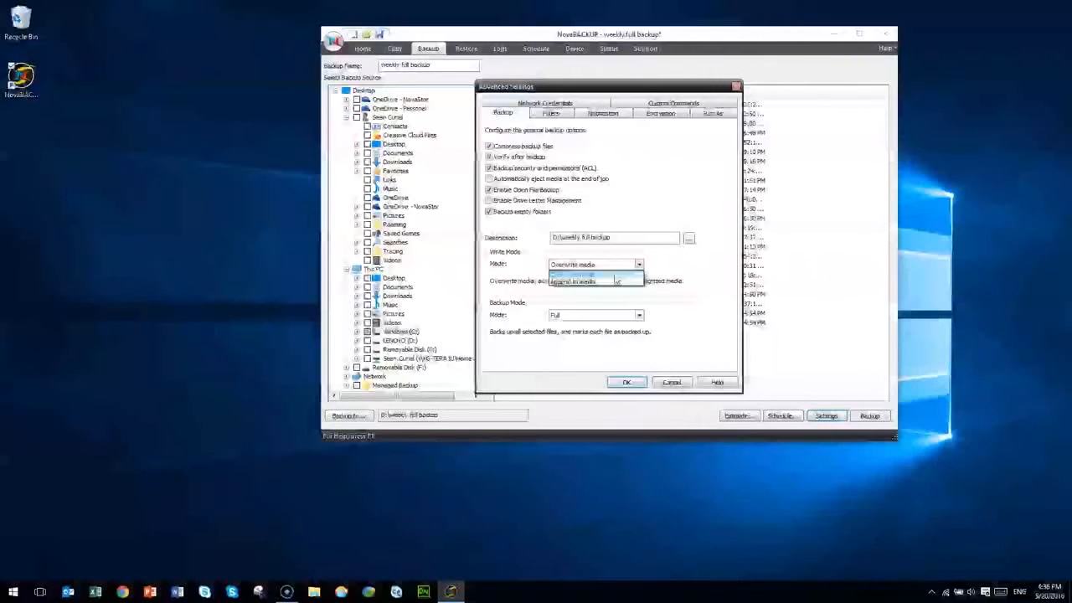
pyautogui.click(639, 317)
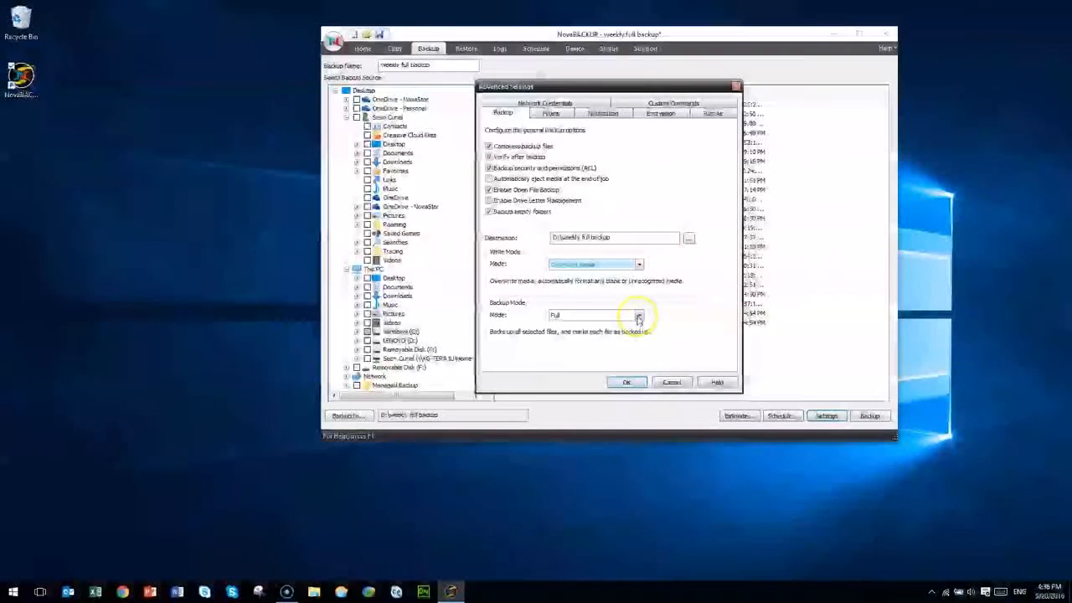
pyautogui.click(639, 316)
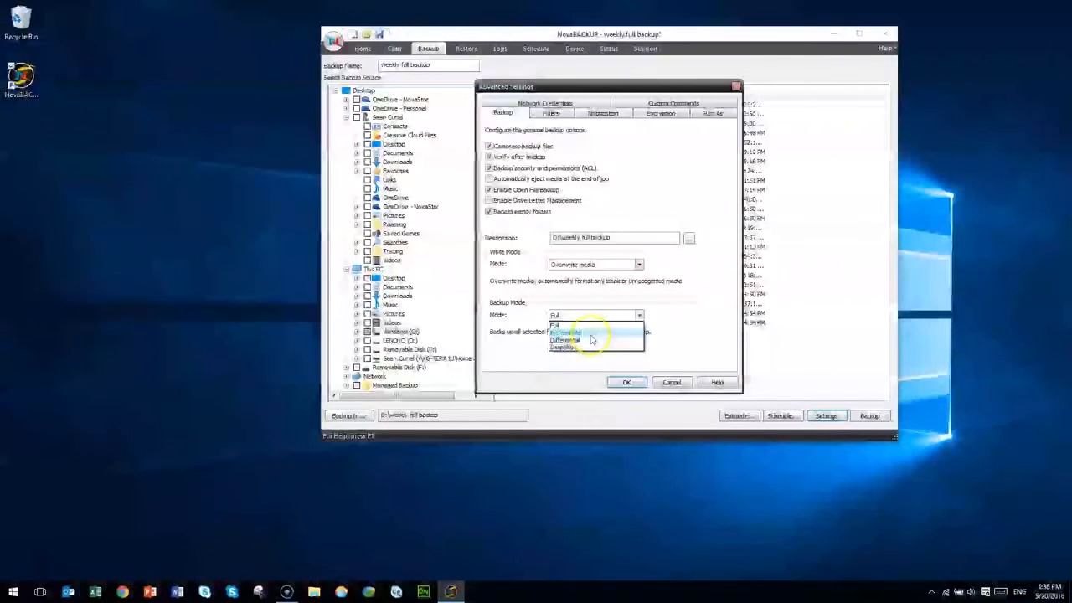
pyautogui.click(588, 344)
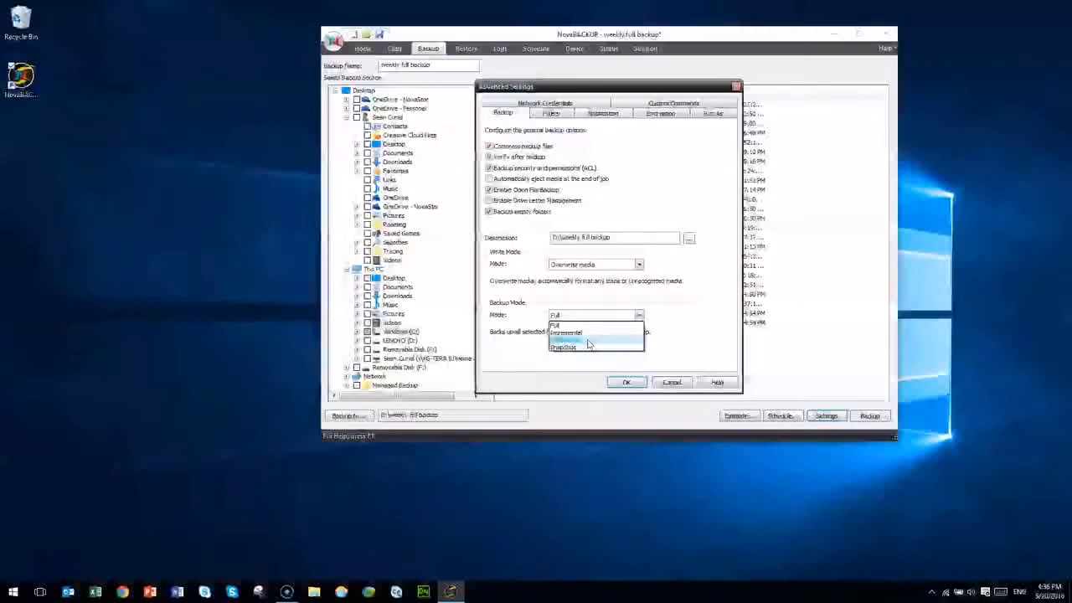
pyautogui.click(642, 320)
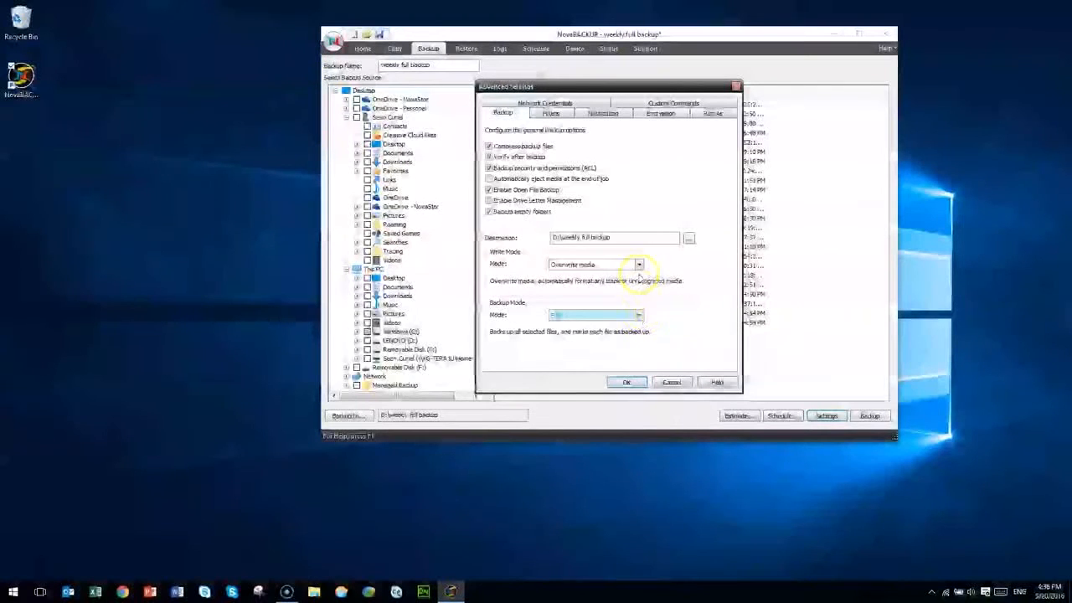
# Try enabling e-mail notifications set to Always with the log file attached, view the e-mail settings, and discard the changes
pyautogui.click(606, 115)
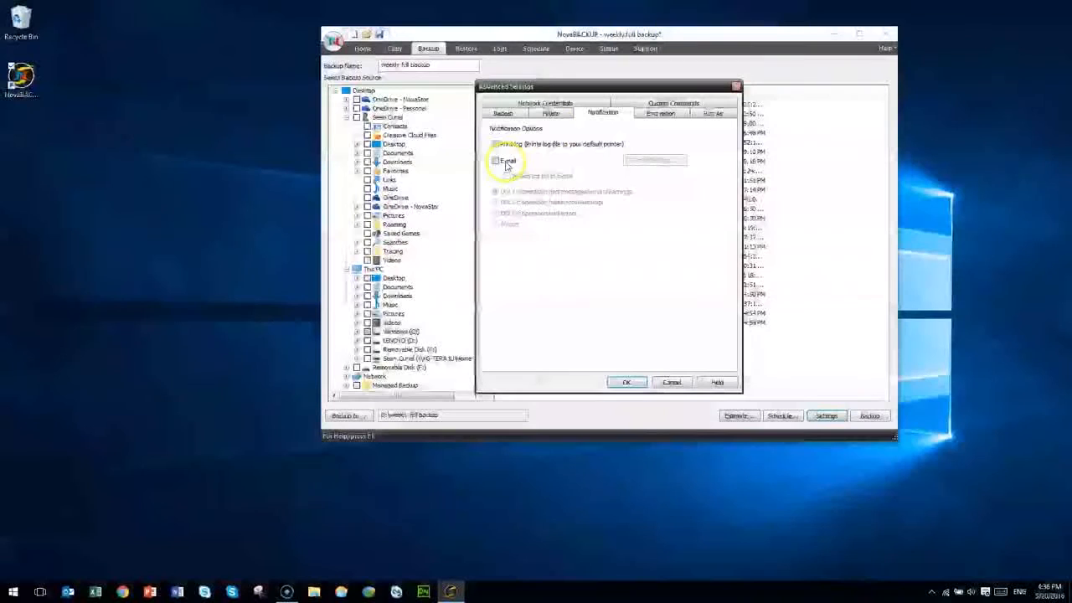
pyautogui.click(506, 162)
pyautogui.click(497, 223)
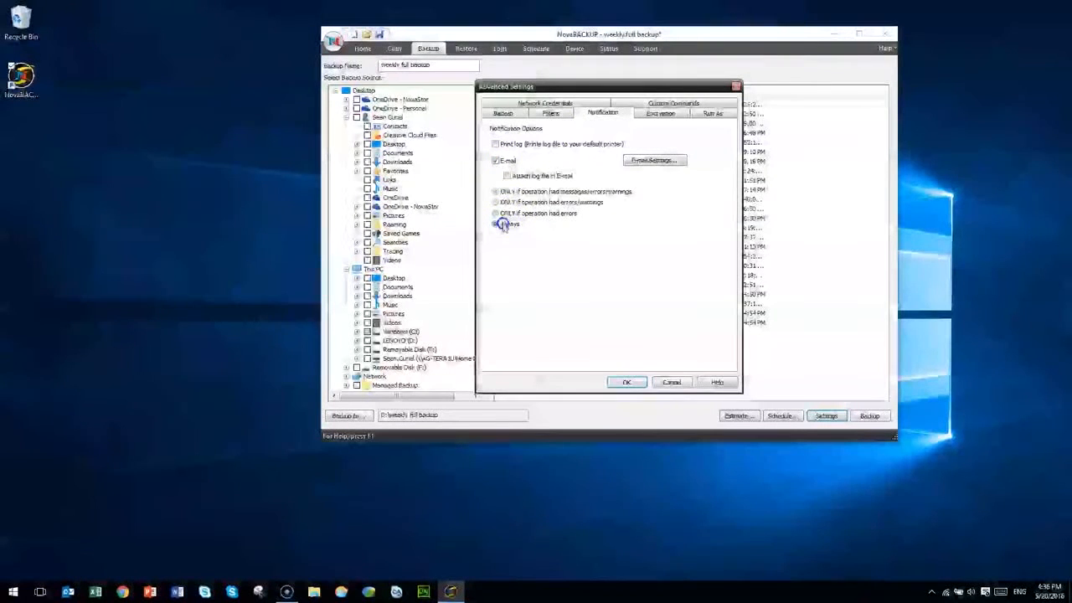
pyautogui.click(507, 177)
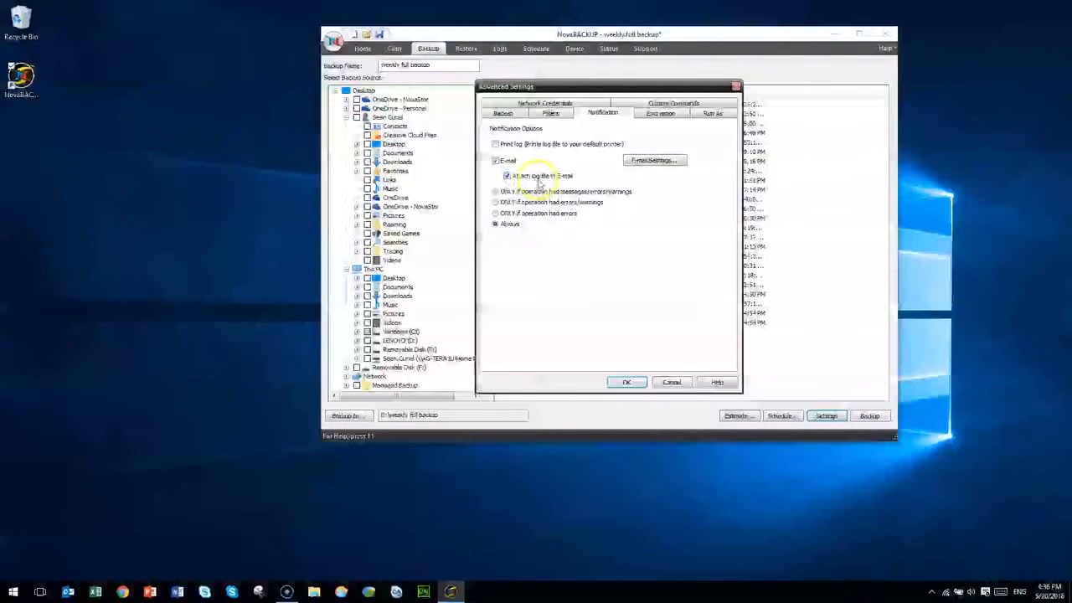
pyautogui.click(644, 159)
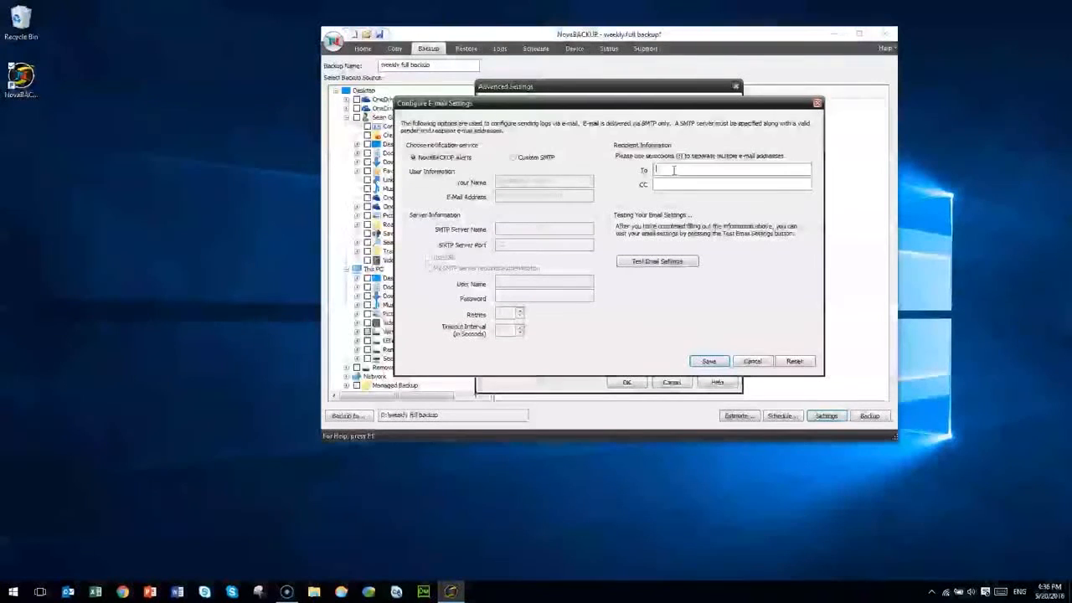
pyautogui.click(752, 361)
pyautogui.click(670, 382)
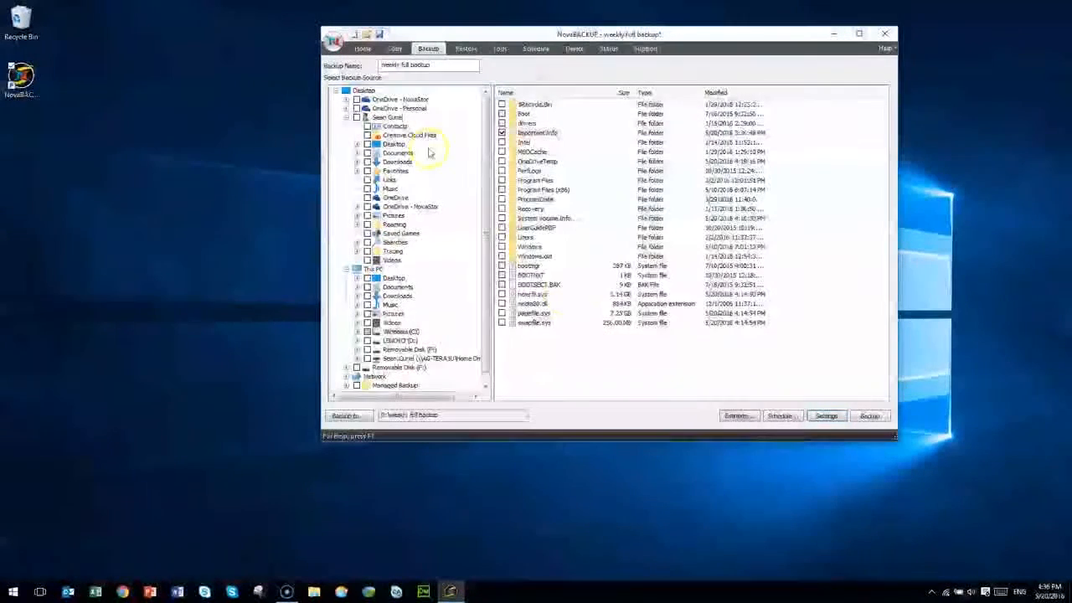
# Run the weekly full backup job immediately and return to its backup setup
pyautogui.click(869, 417)
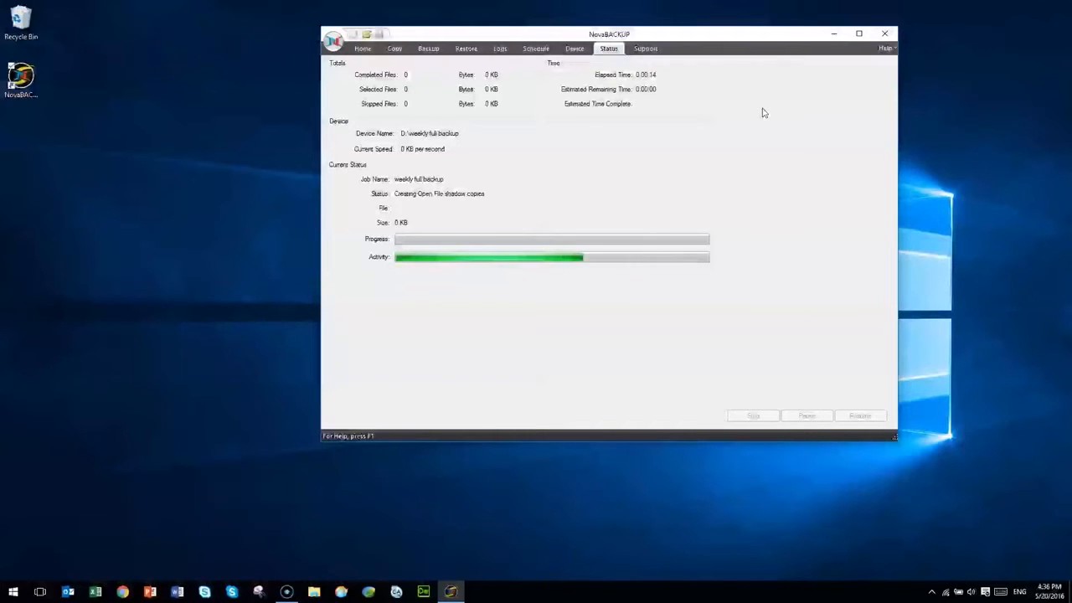
pyautogui.click(428, 48)
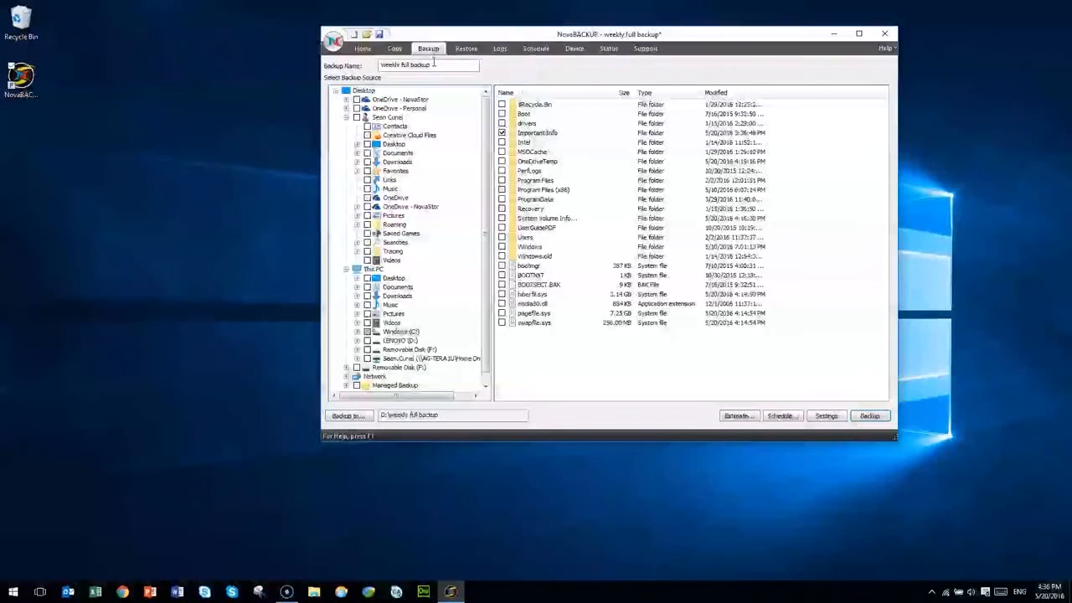
# Save the changed backup job and schedule it Weekly with a first run date of 5/23/2016
pyautogui.click(782, 416)
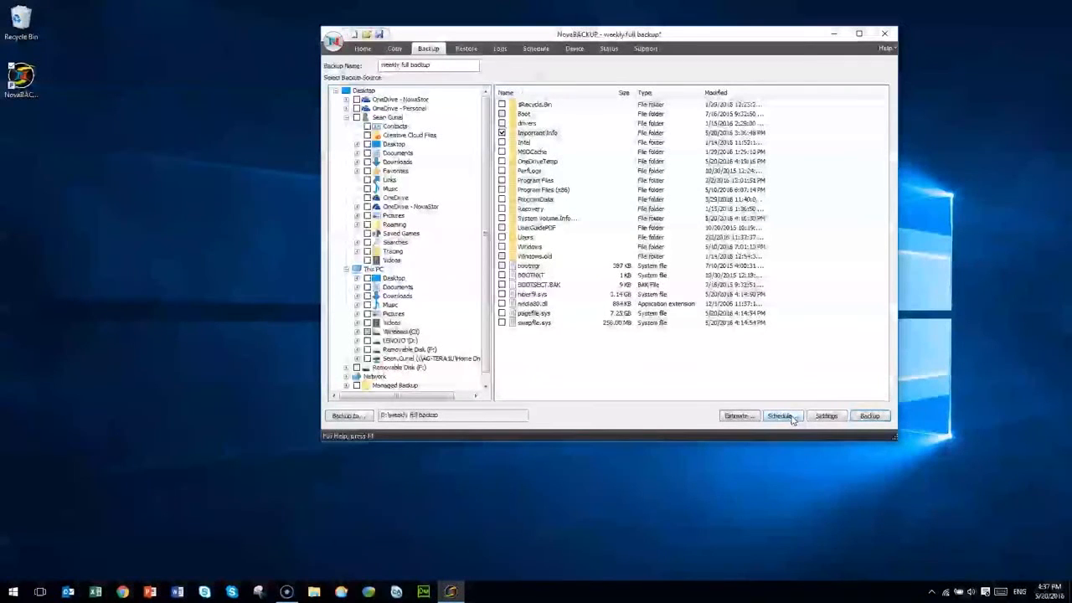
pyautogui.click(781, 416)
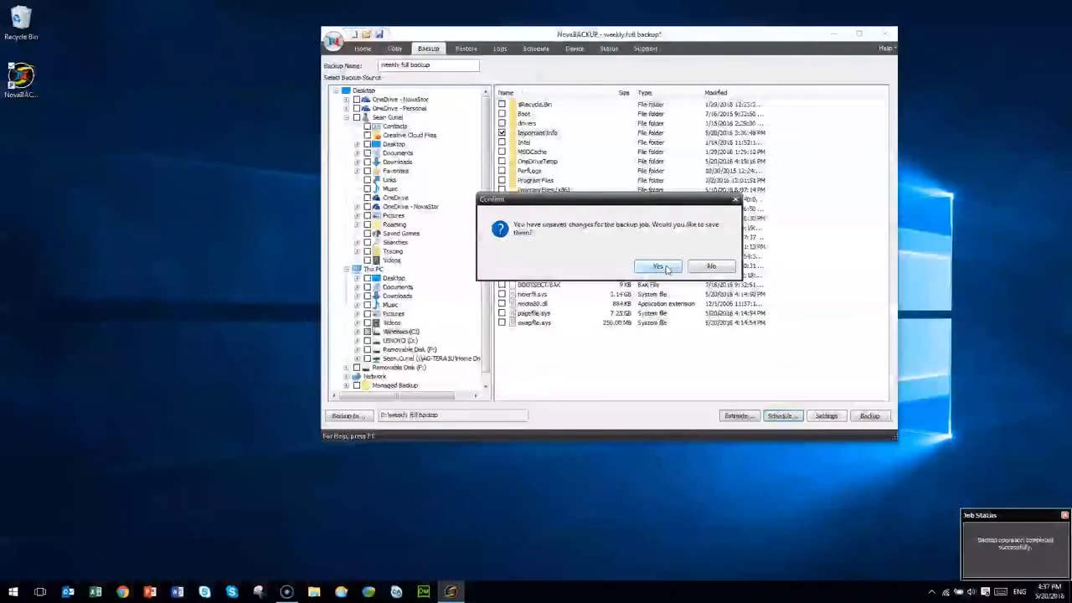
pyautogui.click(658, 266)
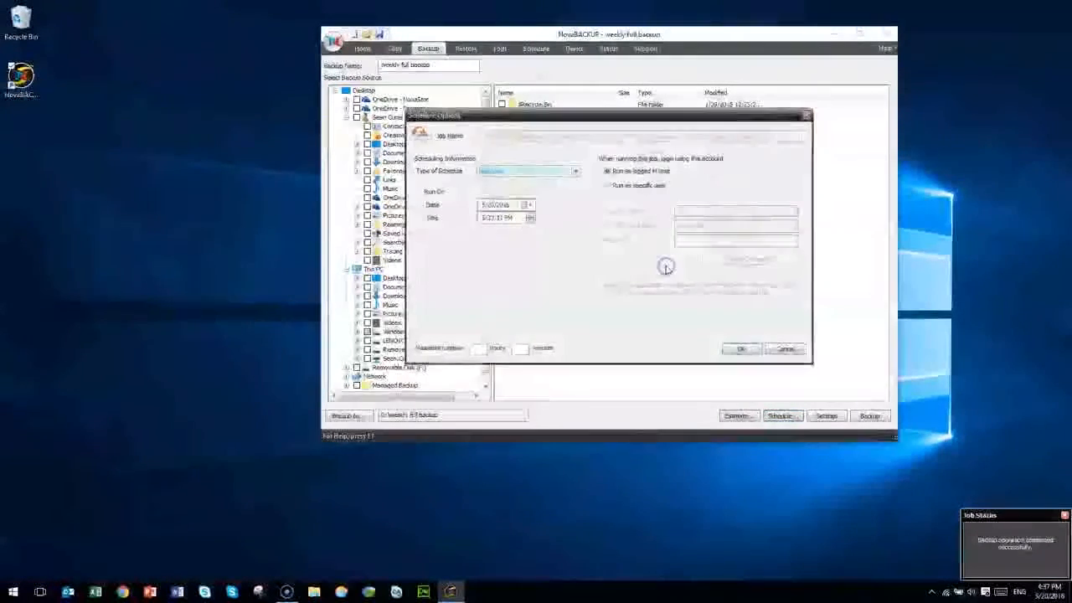
pyautogui.click(576, 172)
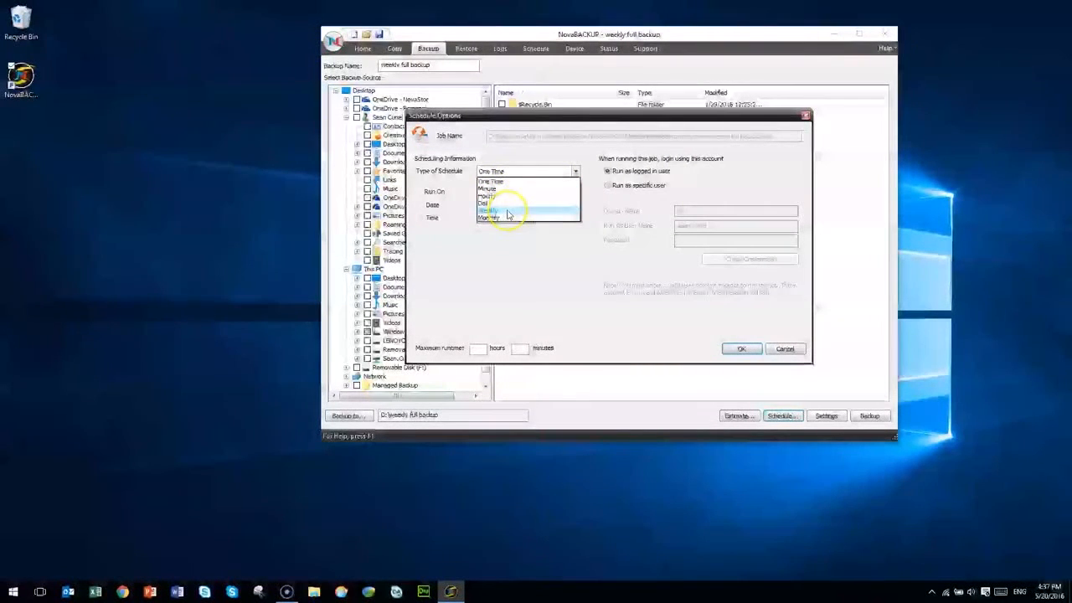
pyautogui.click(507, 215)
pyautogui.click(525, 204)
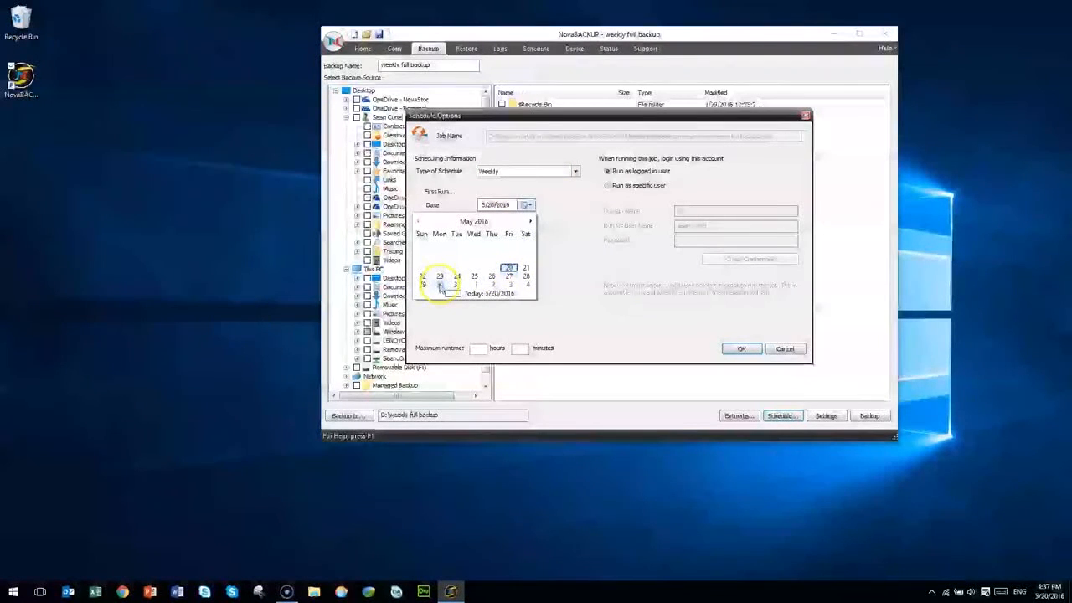
pyautogui.click(440, 276)
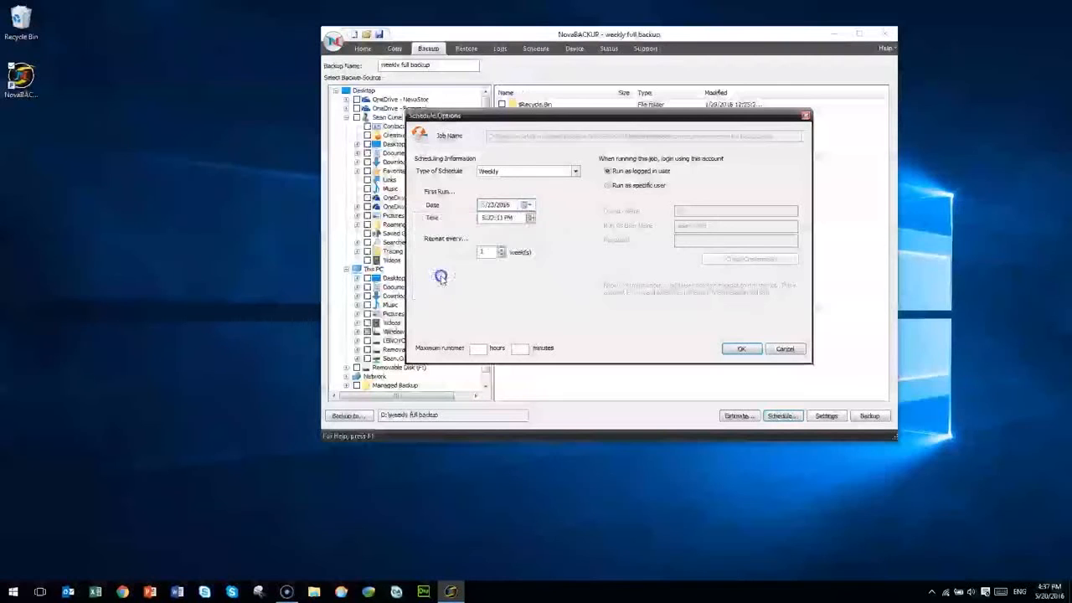
# Set the weekly schedule's first run time to 3:00:00 PM, repeating every 1 week as the logged-in user, and save it
pyautogui.click(484, 218)
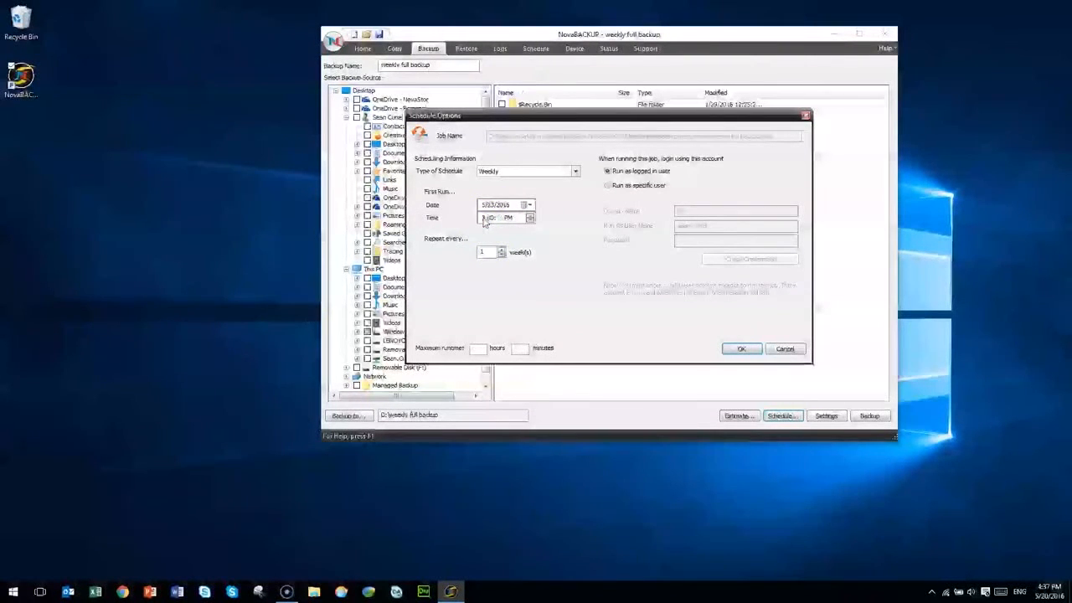
pyautogui.click(499, 258)
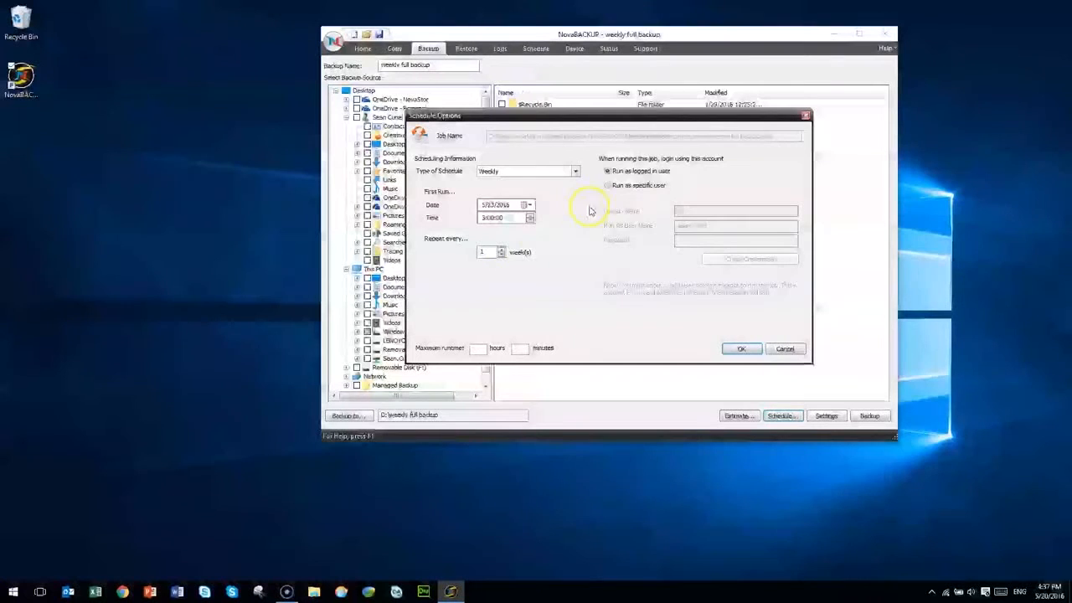
pyautogui.click(635, 186)
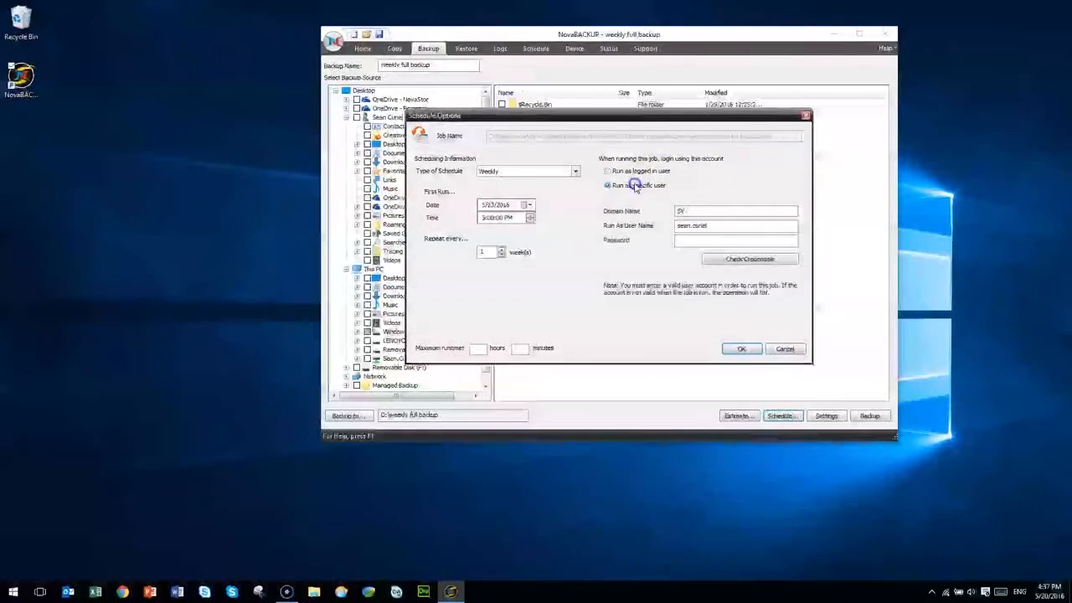
pyautogui.click(633, 173)
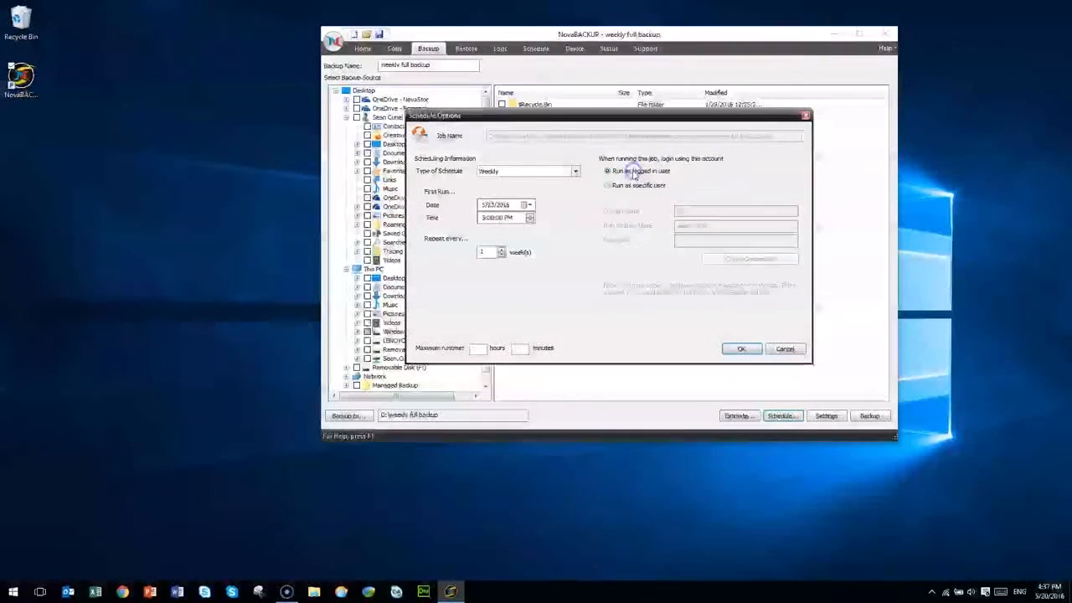
pyautogui.click(741, 348)
# Check the weekly full backup job in the list of scheduled jobs and view its available actions
pyautogui.click(529, 48)
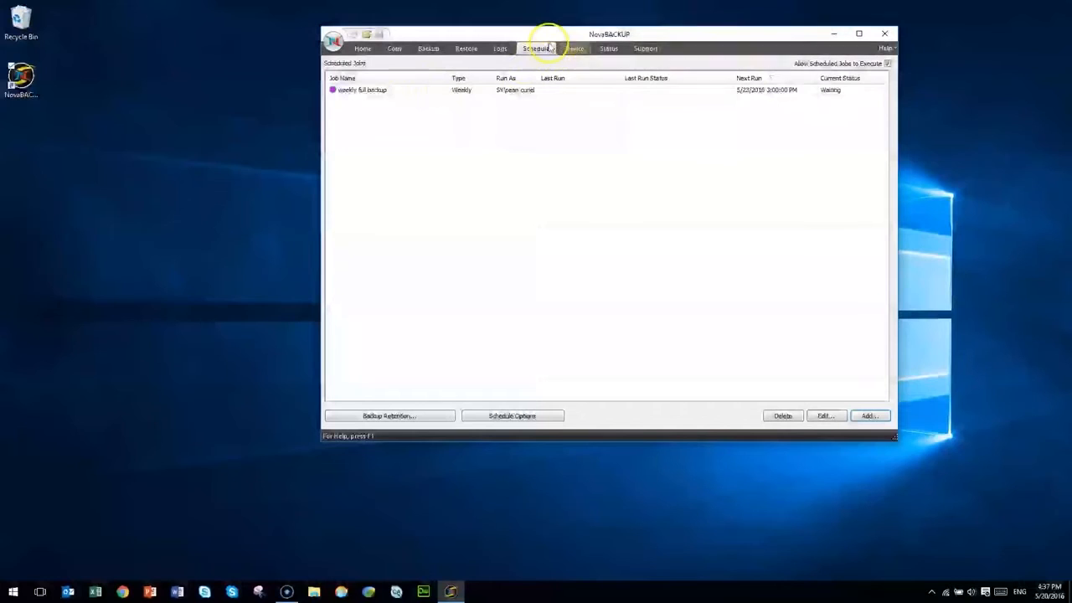
pyautogui.rightClick(400, 94)
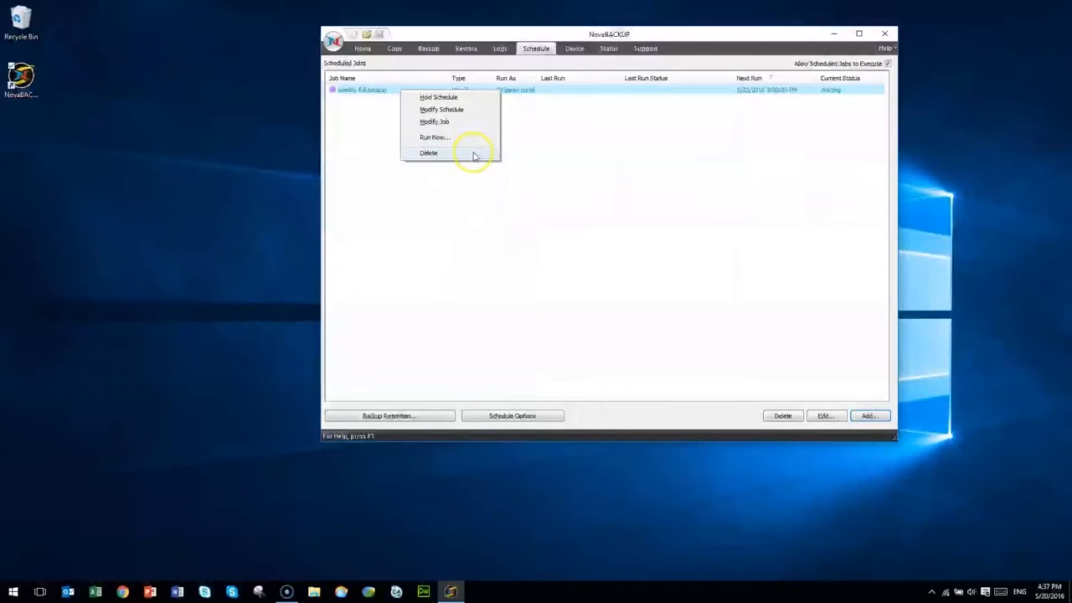
pyautogui.click(555, 148)
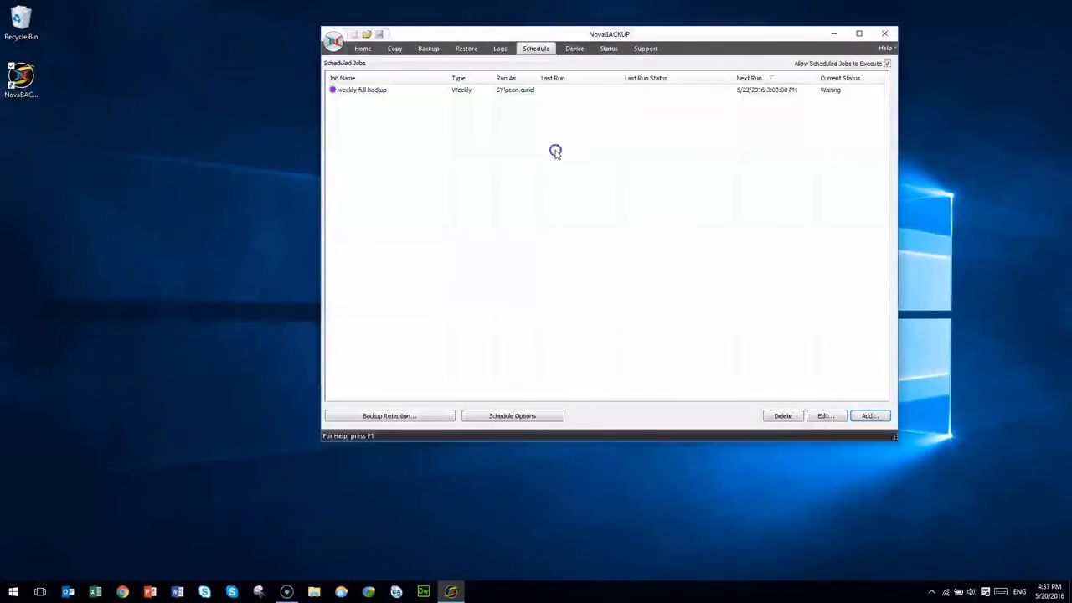
# View the backup status and open its job report to examine the list of backed-up files
pyautogui.click(608, 49)
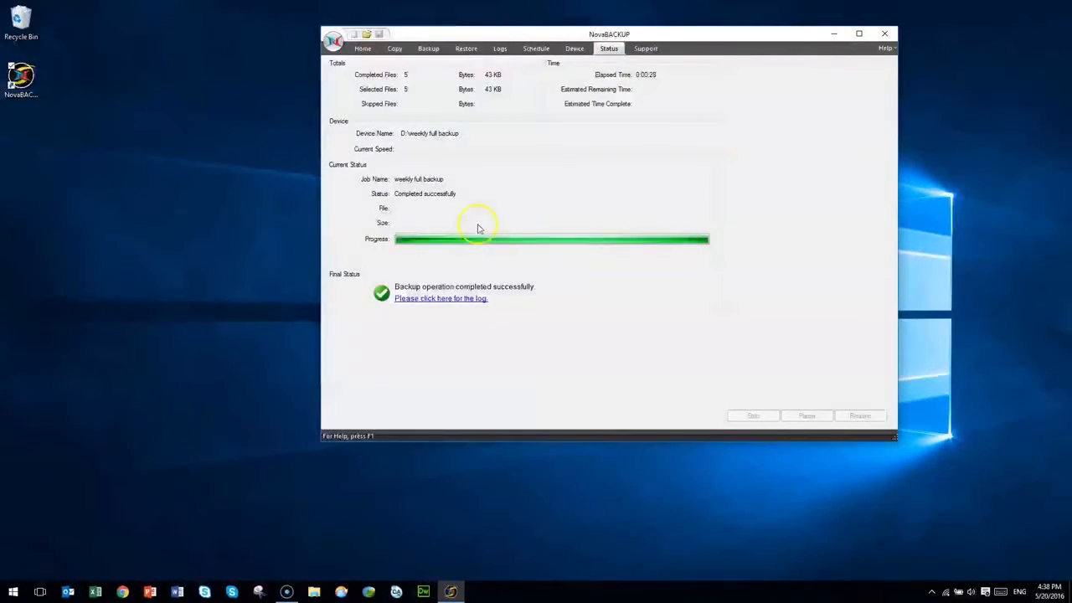
pyautogui.click(436, 300)
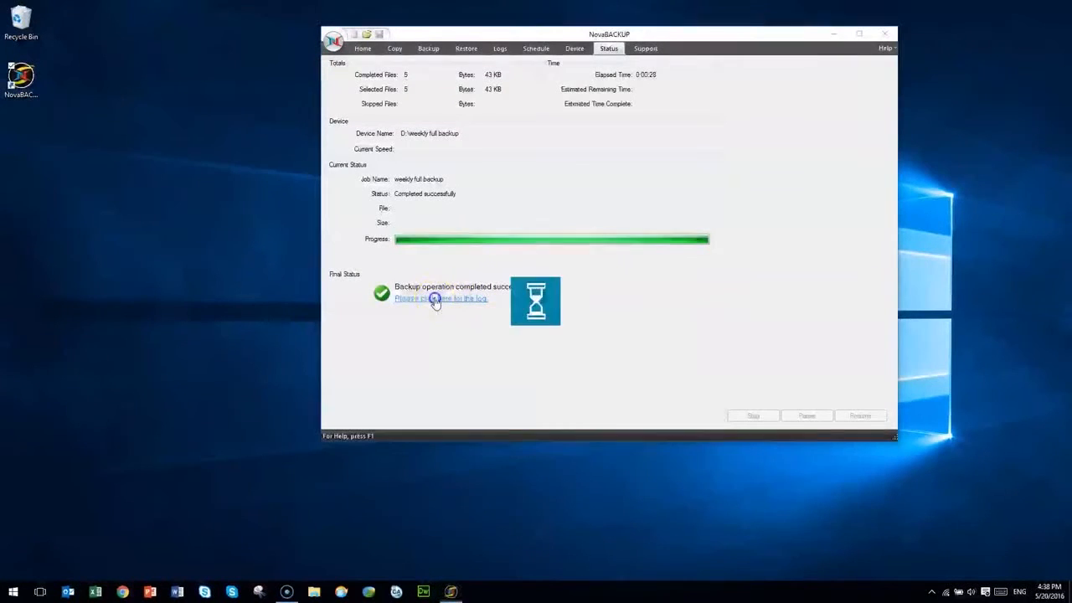
pyautogui.moveTo(583, 148); pyautogui.dragTo(627, 107)
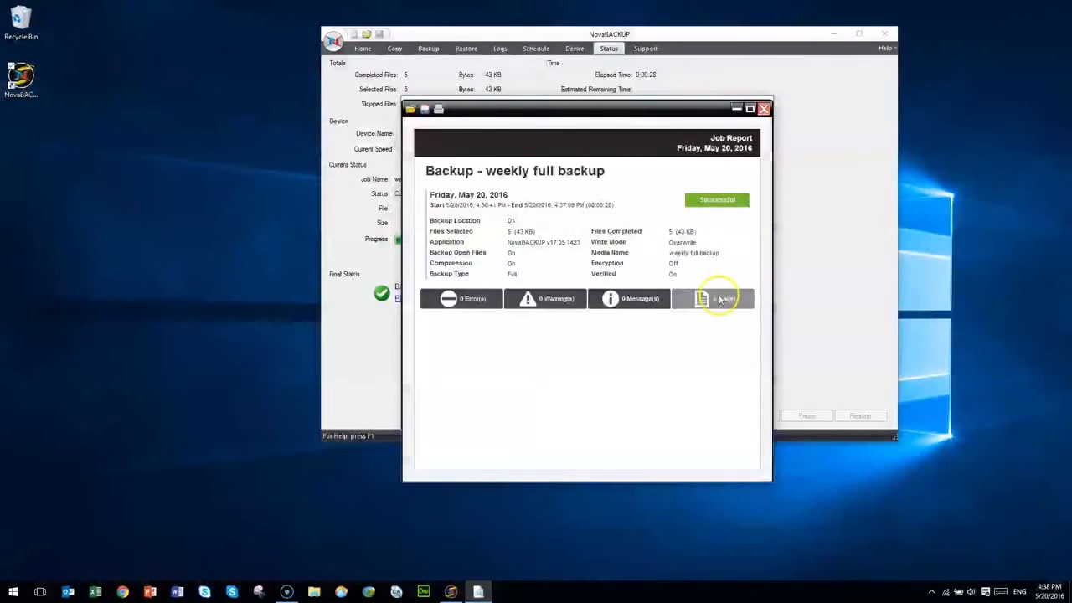
pyautogui.click(712, 300)
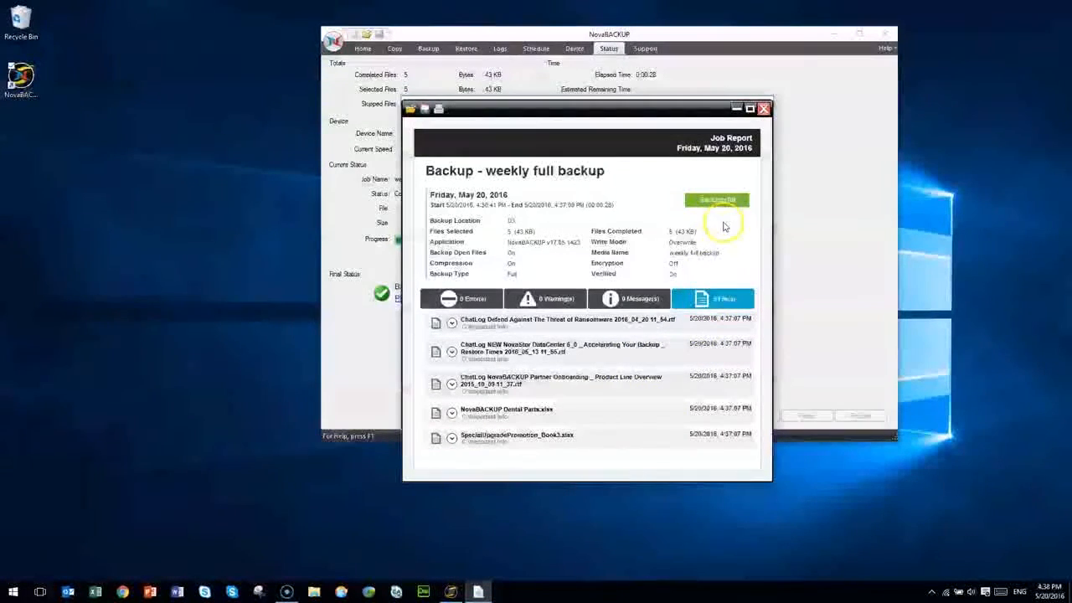
pyautogui.click(764, 108)
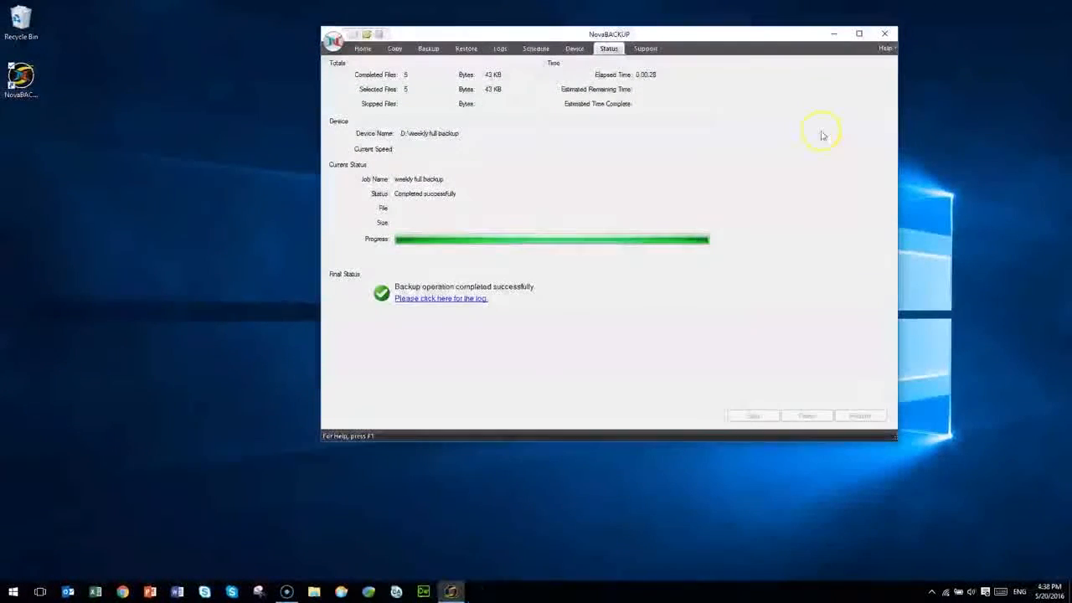
# Open the weekly full backup's report from the log history and close it
pyautogui.click(499, 48)
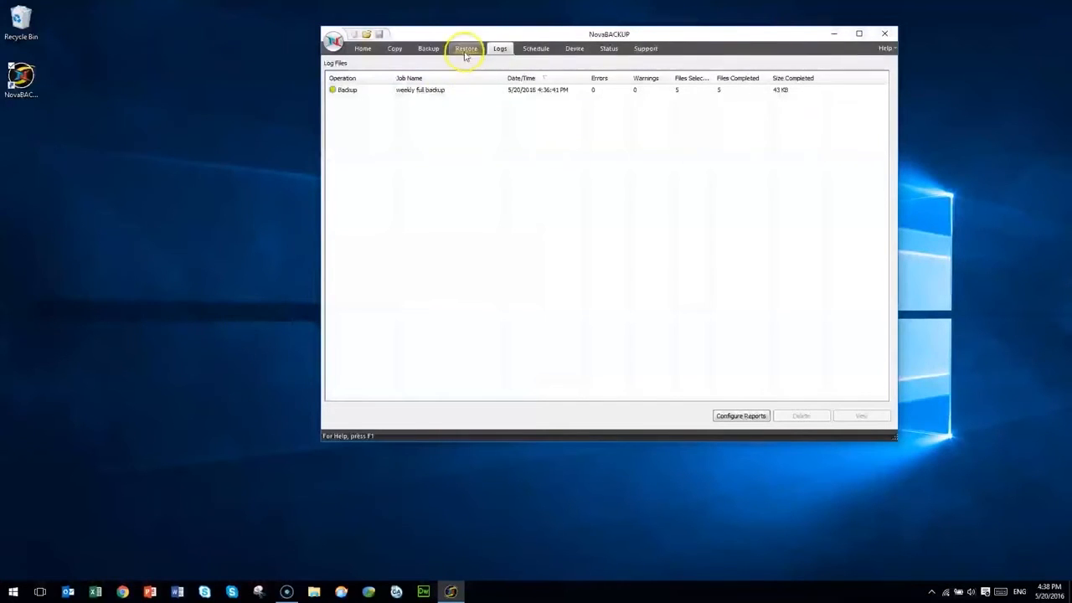
pyautogui.rightClick(384, 90)
pyautogui.click(408, 111)
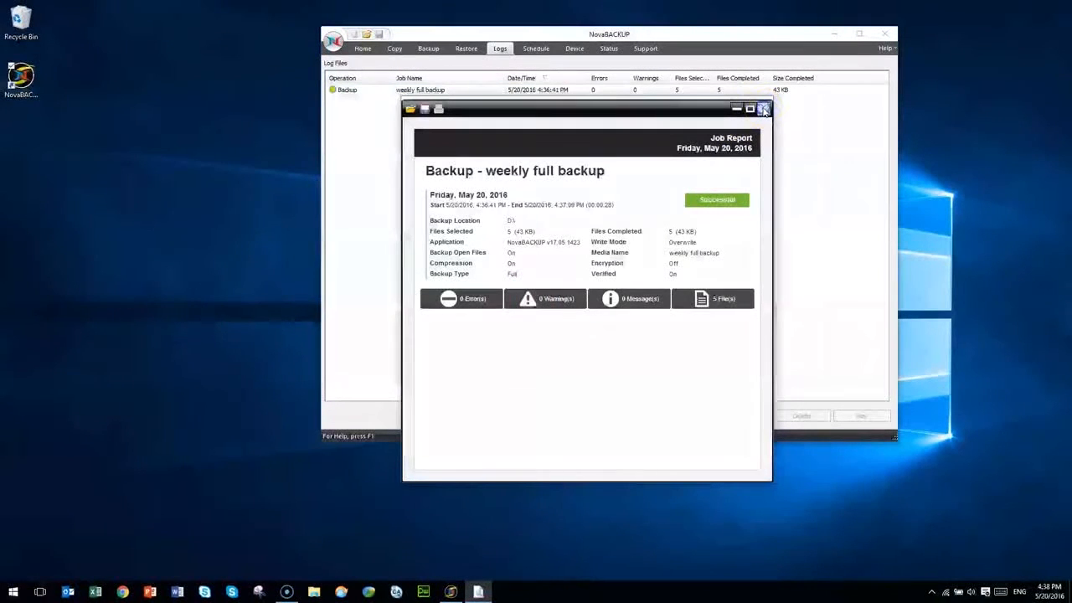
pyautogui.click(765, 113)
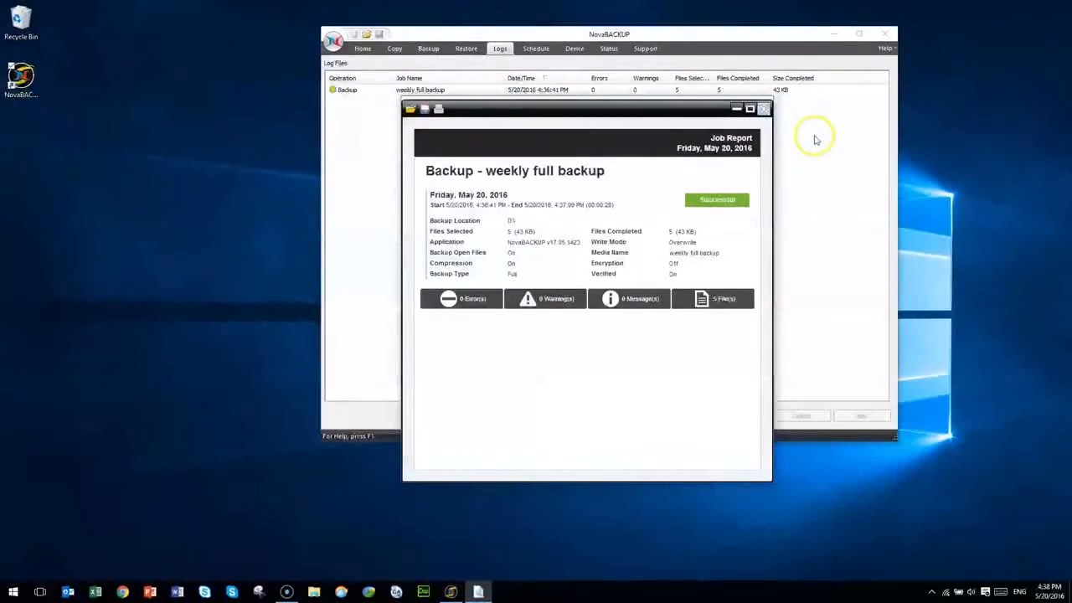
# Open the scheduled weekly full backup job for modification and change its backup name to "daily differential backup"
pyautogui.click(428, 49)
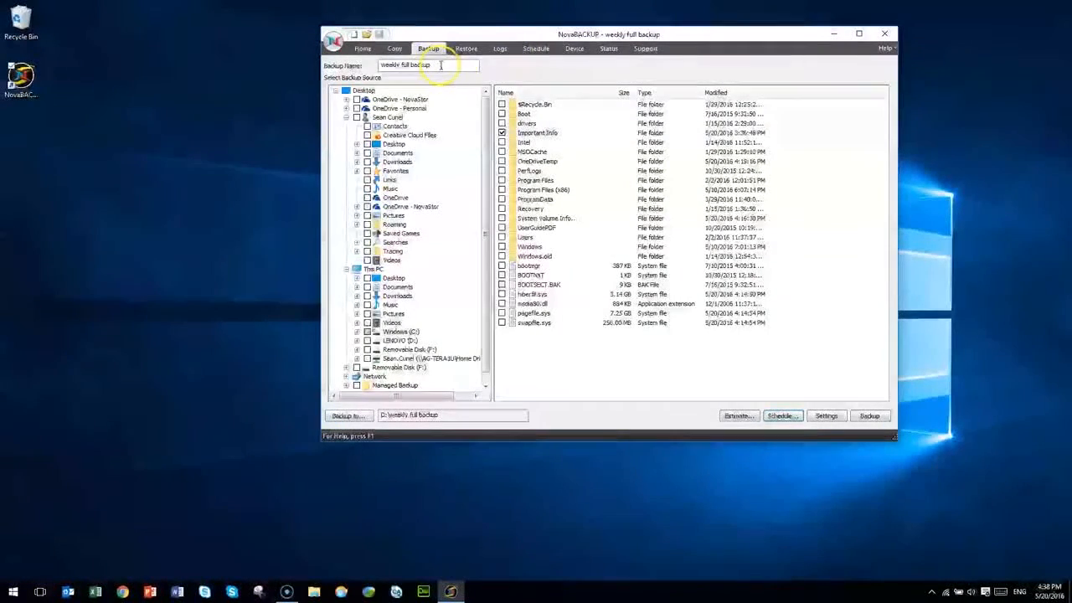
pyautogui.click(536, 50)
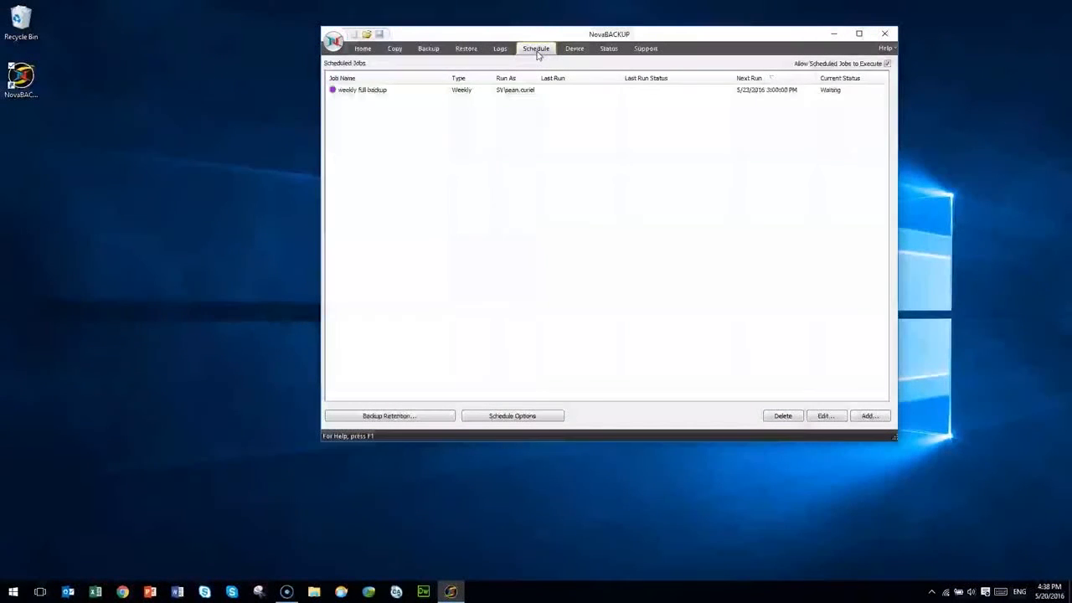
pyautogui.rightClick(434, 90)
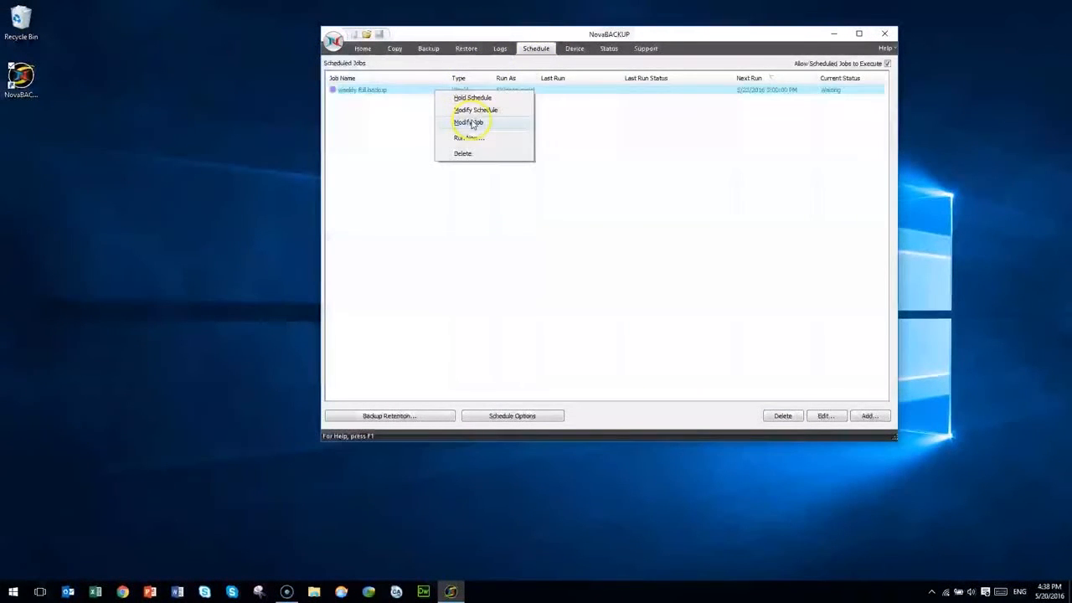
pyautogui.click(469, 122)
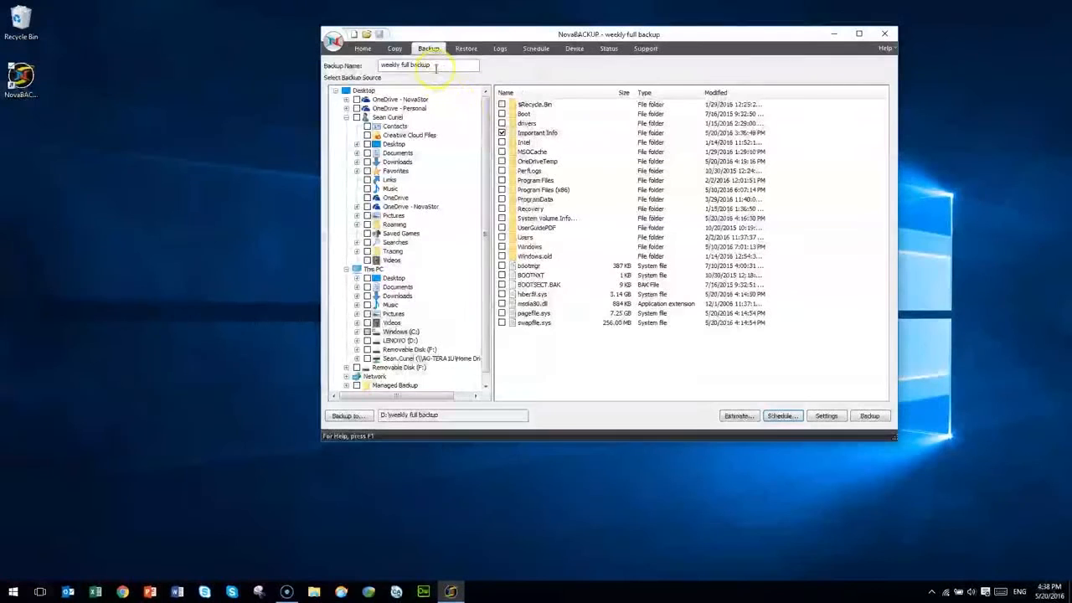
pyautogui.write('daily differen')
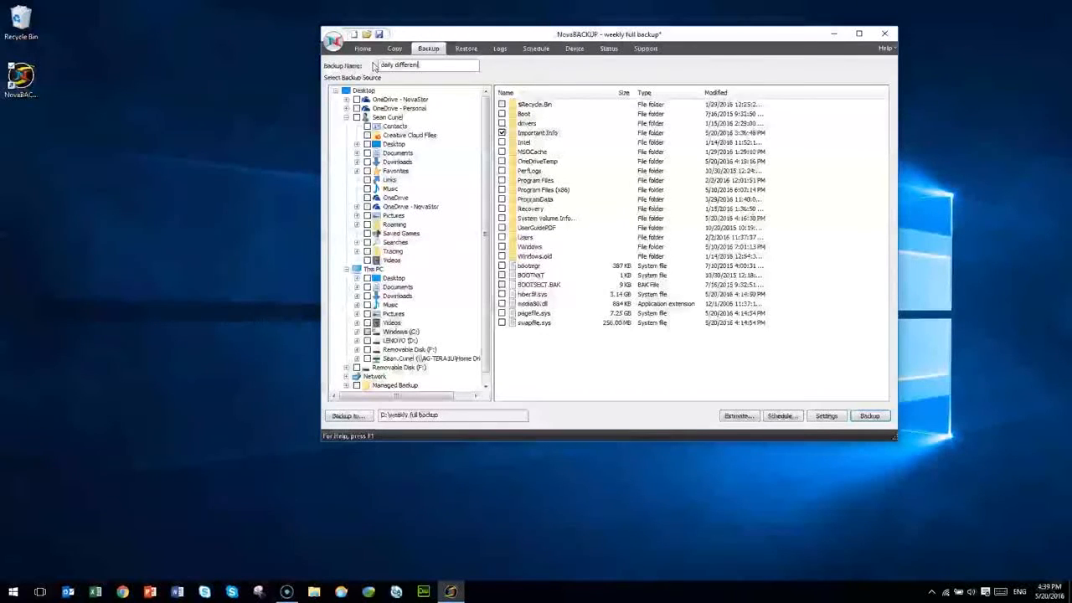
pyautogui.write('tial backup')
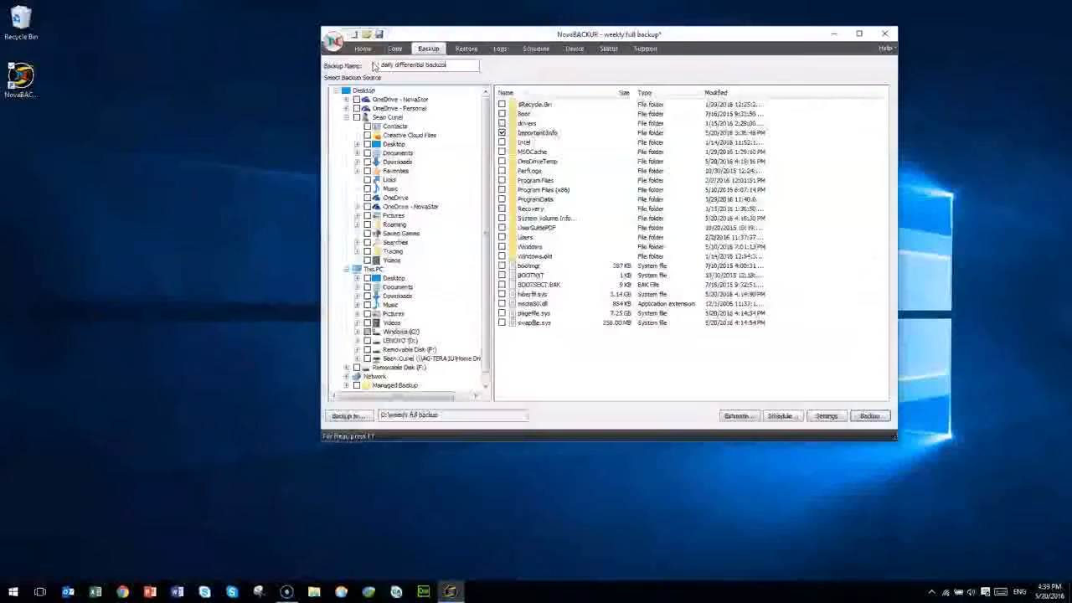
# Copy the backup name into the destination's media name so the job writes to "daily differential backup" on the D: drive
pyautogui.moveTo(453, 63); pyautogui.dragTo(368, 55)
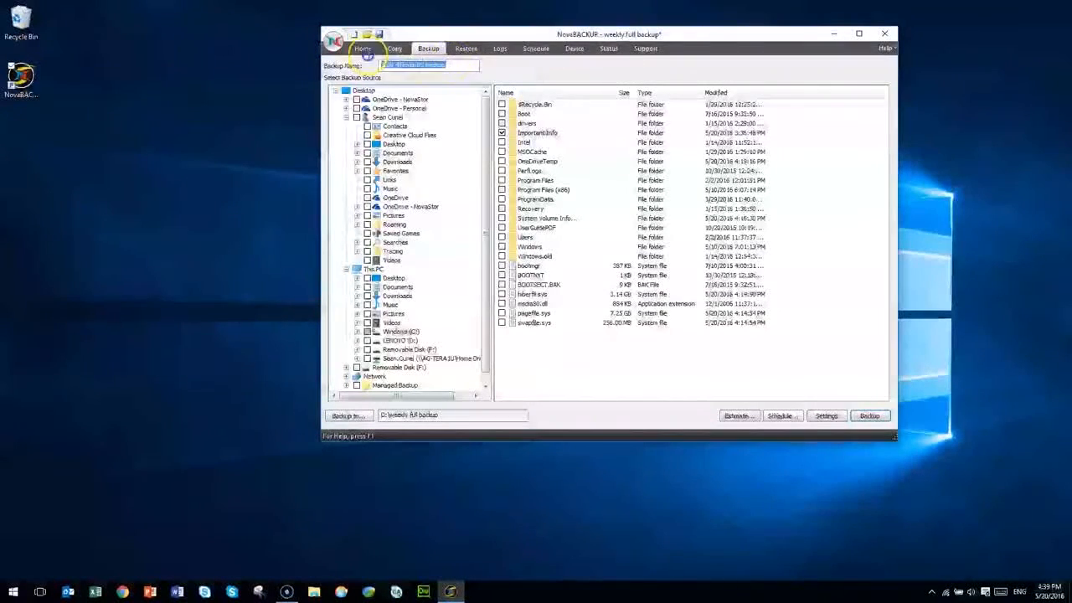
pyautogui.rightClick(409, 64)
pyautogui.click(352, 103)
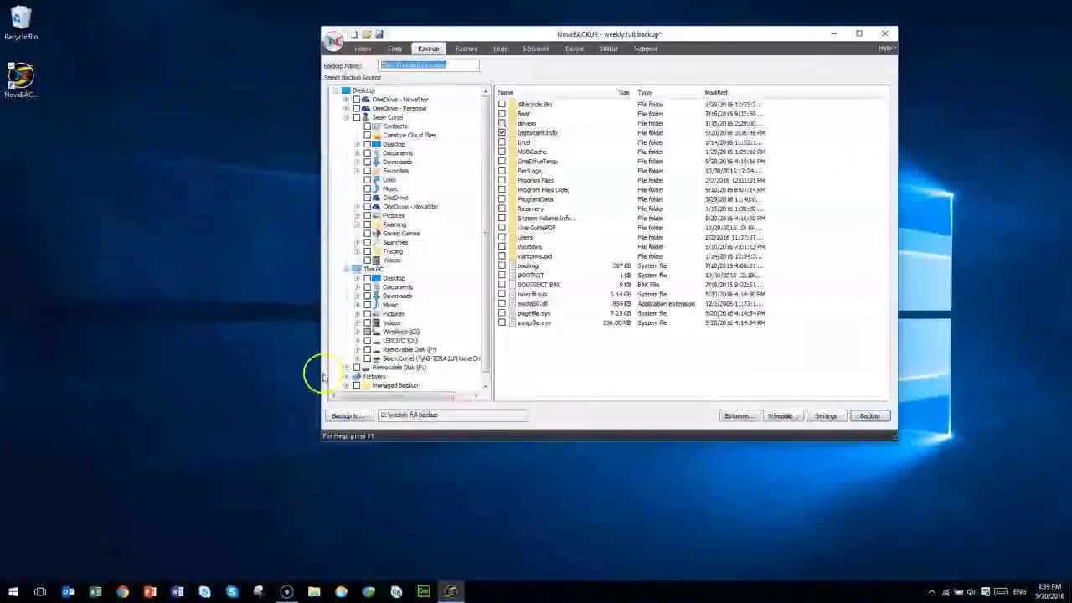
pyautogui.click(345, 416)
pyautogui.moveTo(619, 306); pyautogui.dragTo(496, 308)
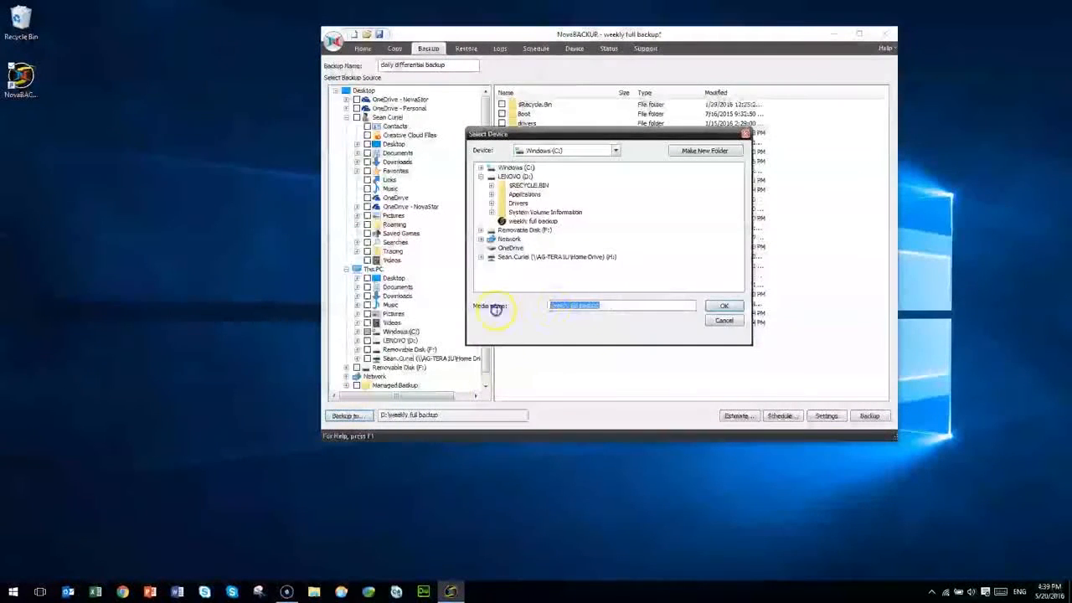
pyautogui.hotkey('ctrl', 'v')
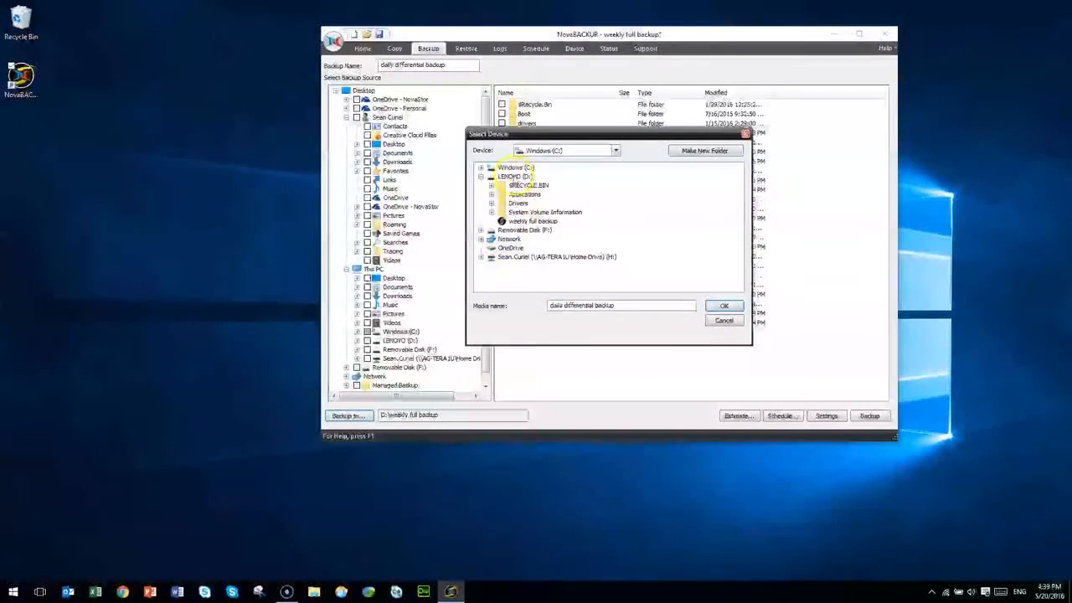
pyautogui.click(724, 307)
# Set the job's backup mode to Differential in the advanced settings
pyautogui.click(826, 416)
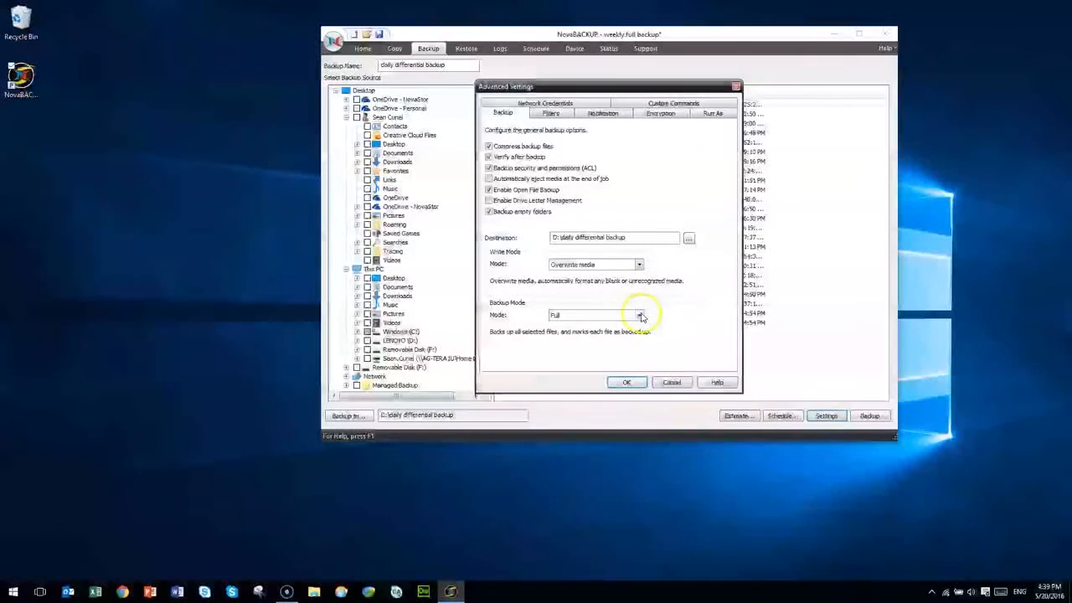
pyautogui.click(640, 319)
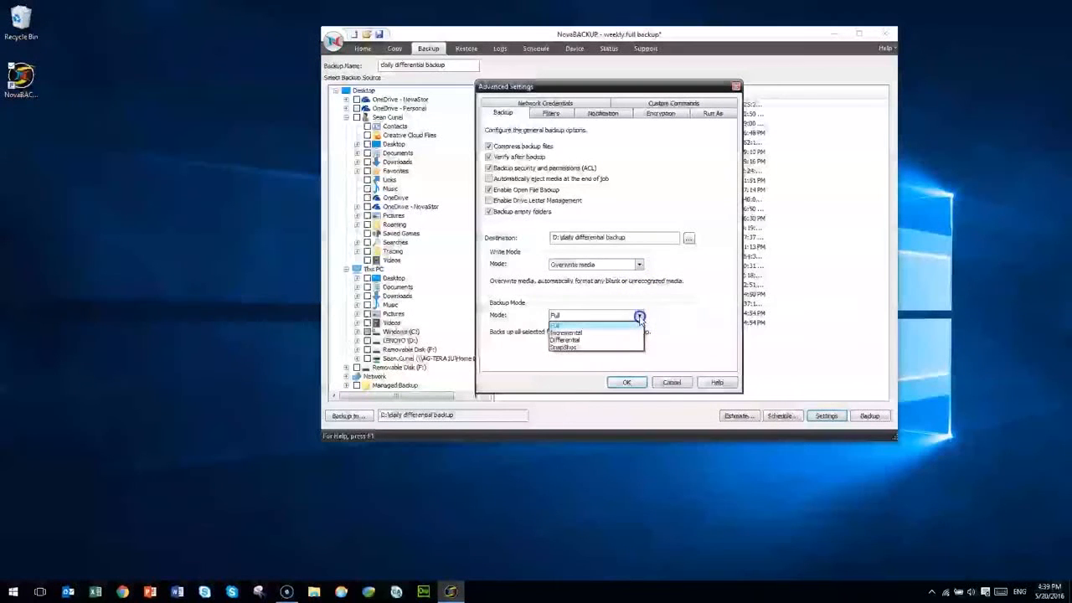
pyautogui.click(598, 340)
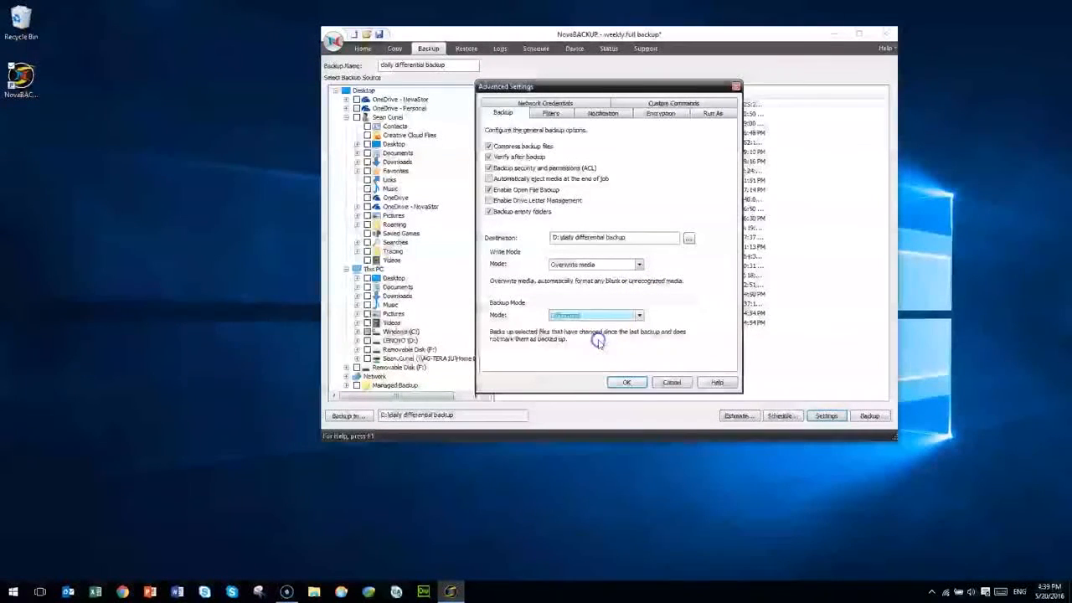
pyautogui.click(634, 383)
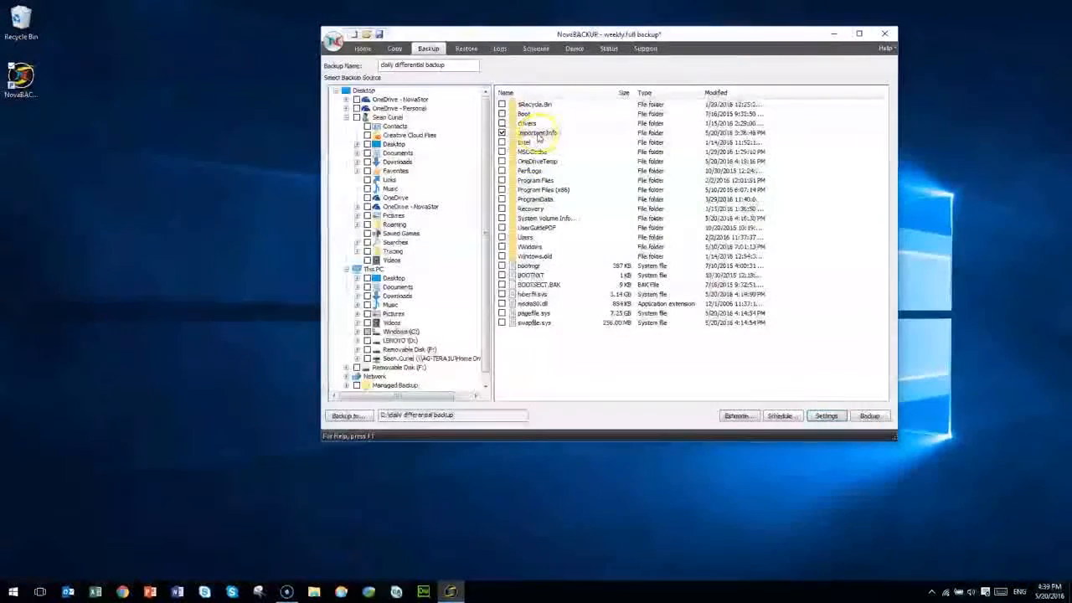
# Save the job under the new file name "daily differential backup", replacing the existing job file
pyautogui.click(332, 42)
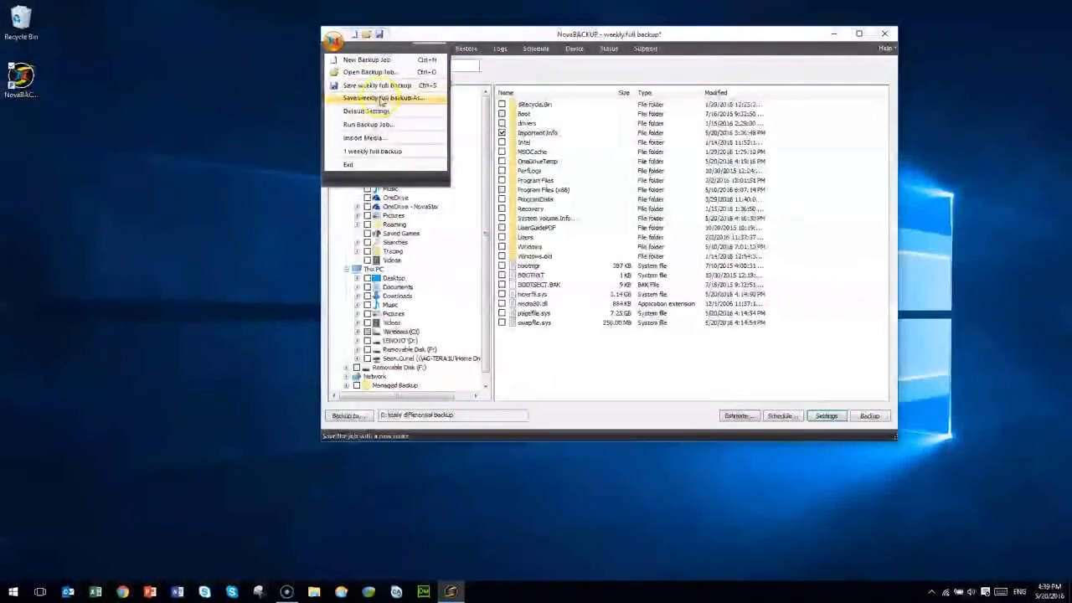
pyautogui.click(381, 98)
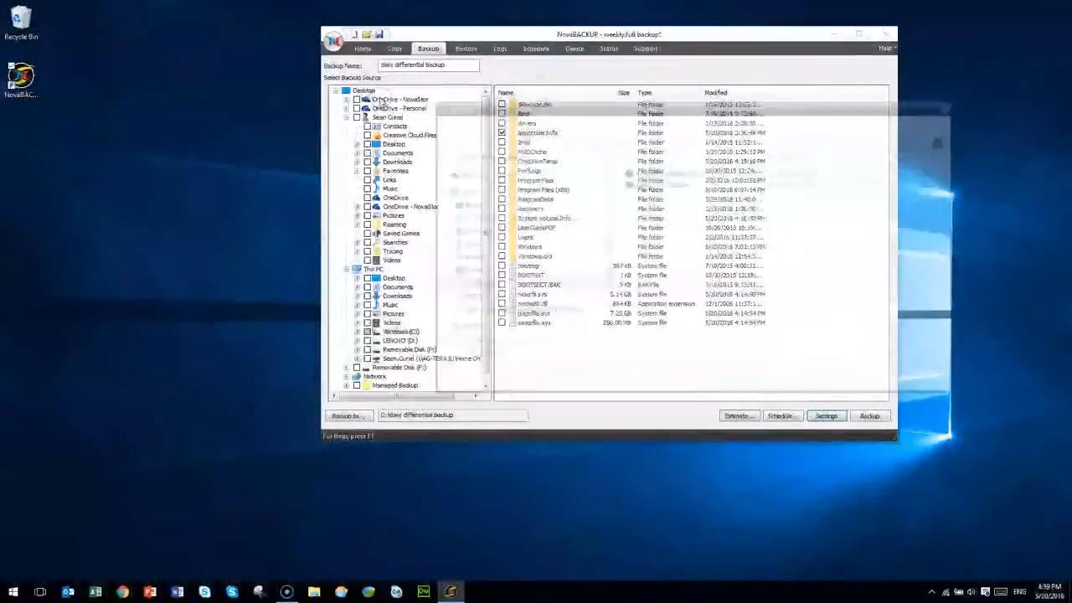
pyautogui.click(871, 381)
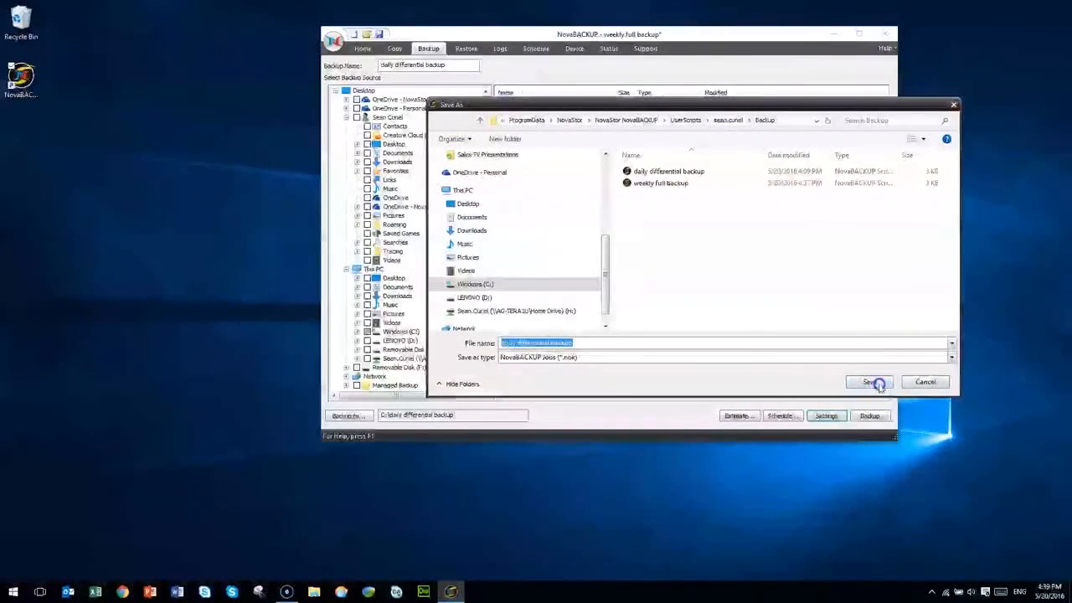
pyautogui.click(570, 300)
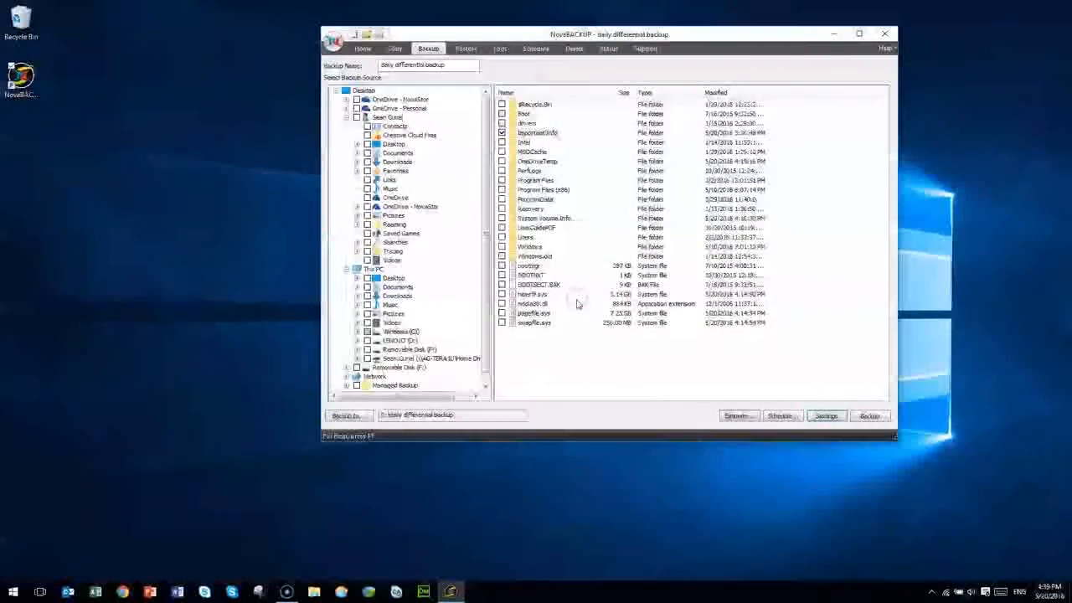
# Give the differential backup job a daily schedule with its first run on 5/24/2016 at 3:00:00 PM
pyautogui.click(781, 416)
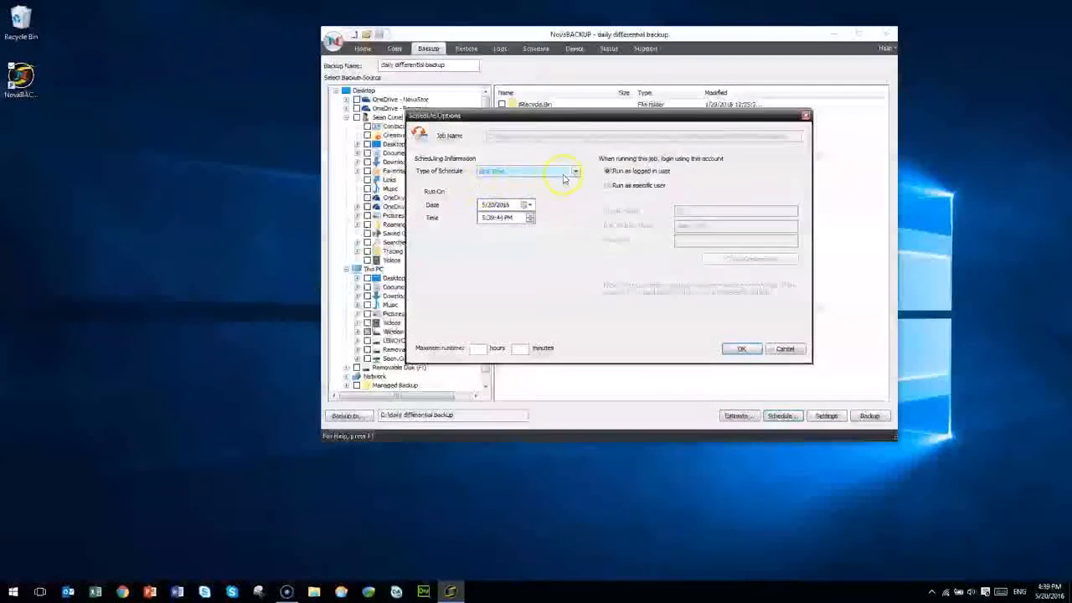
pyautogui.click(575, 170)
pyautogui.click(499, 197)
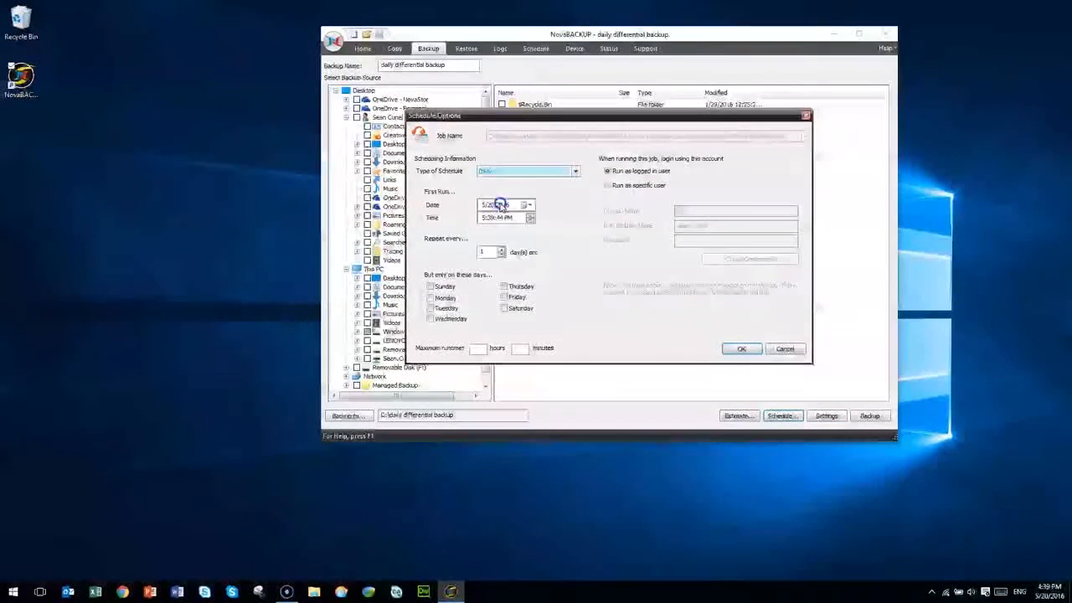
pyautogui.click(522, 206)
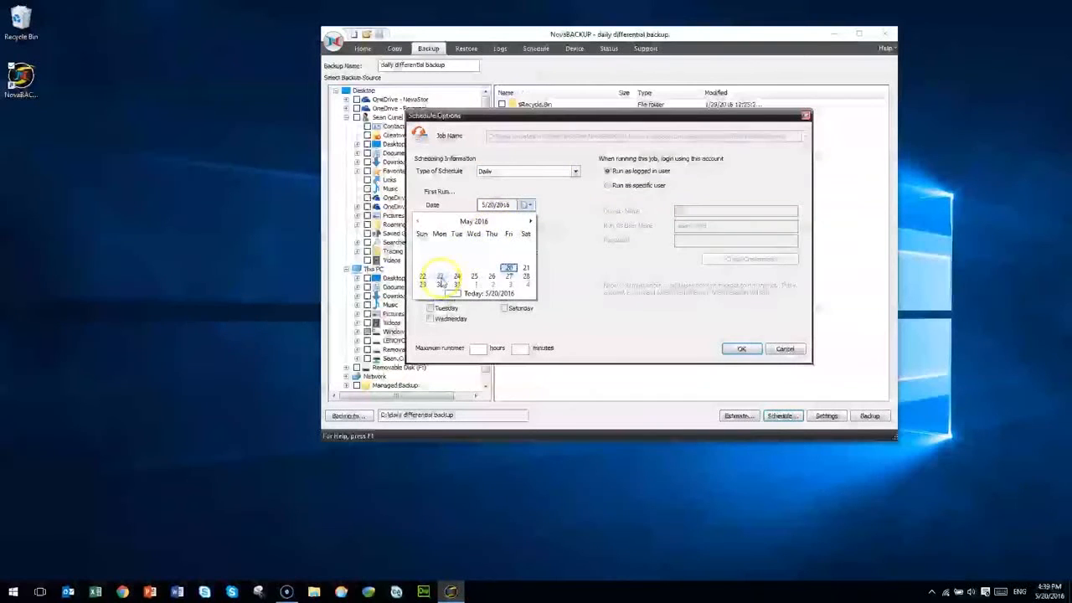
pyautogui.click(458, 277)
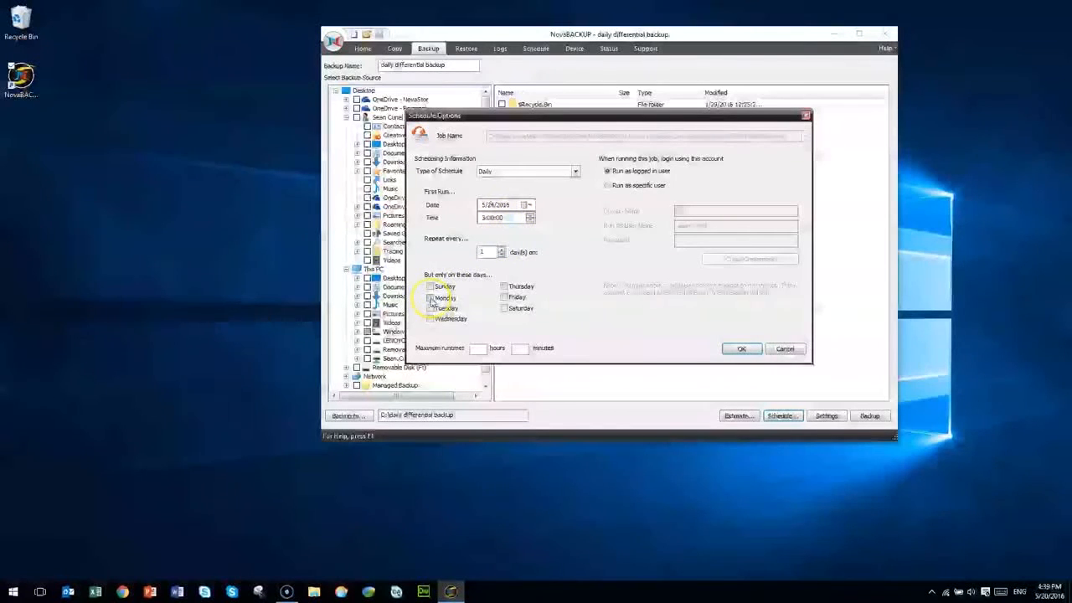
# Restrict the daily schedule to Tuesday, Wednesday, Thursday and Friday, save it, and show the list of scheduled jobs
pyautogui.click(430, 309)
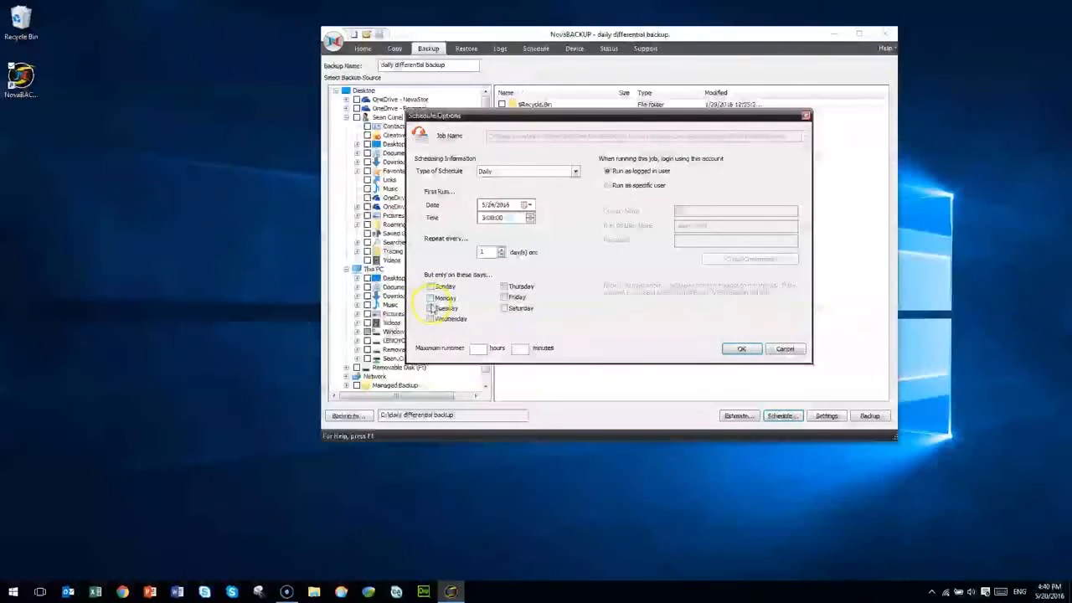
pyautogui.click(429, 319)
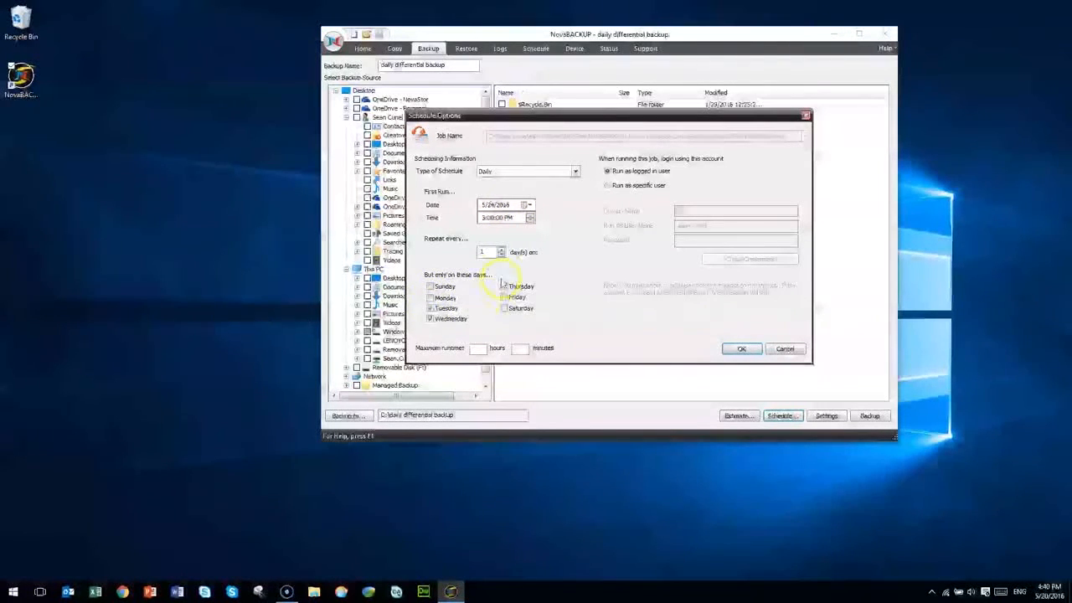
pyautogui.click(503, 287)
pyautogui.click(504, 297)
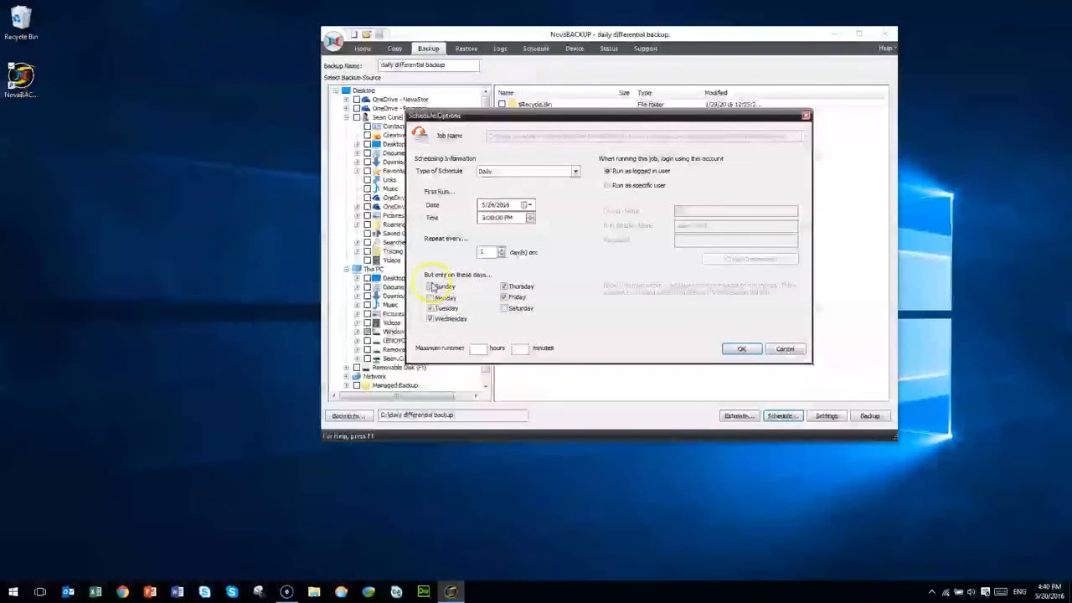
pyautogui.click(745, 347)
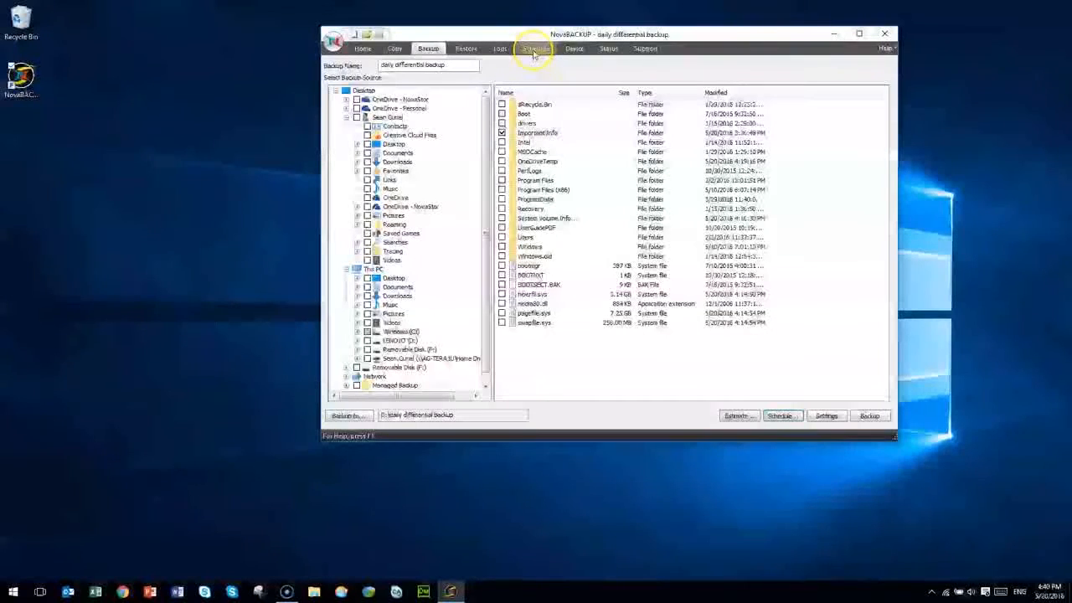
pyautogui.click(535, 50)
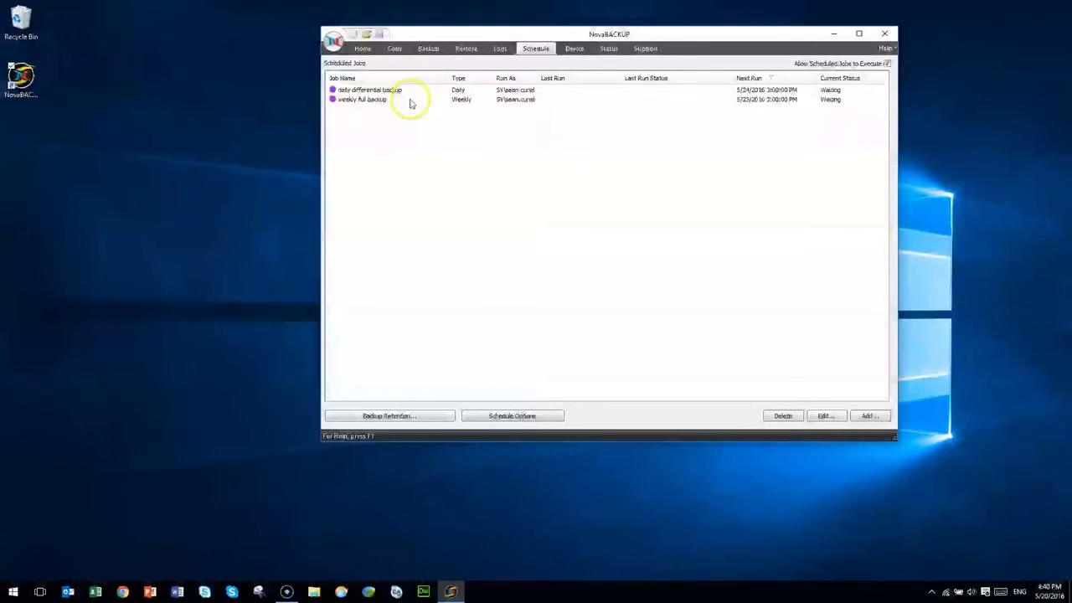
# Review the device types that can be added for backups and the settings a network device requires, without adding one
pyautogui.click(574, 49)
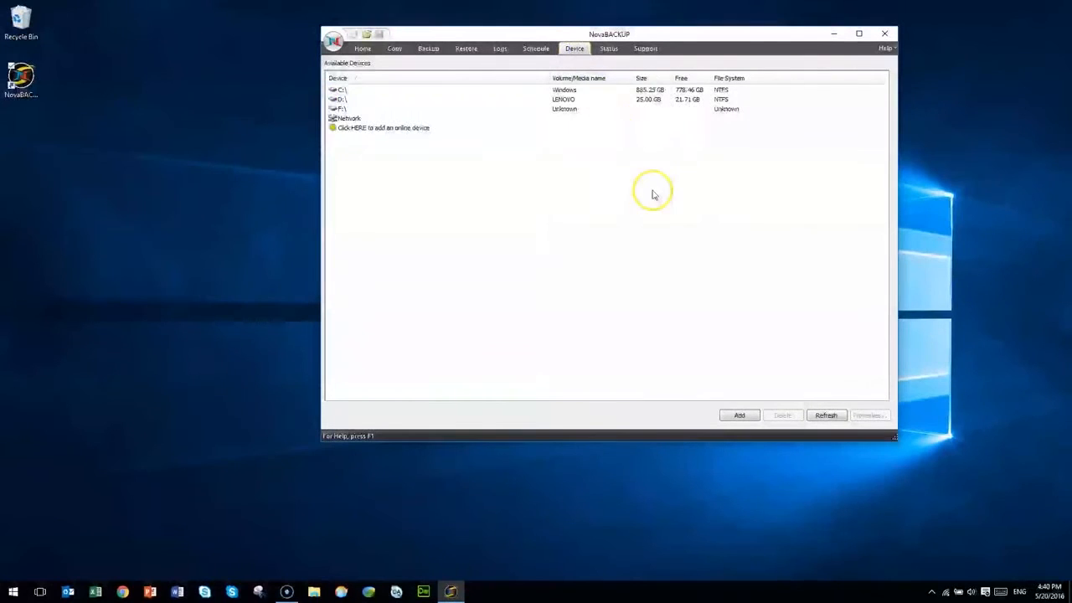
pyautogui.click(746, 415)
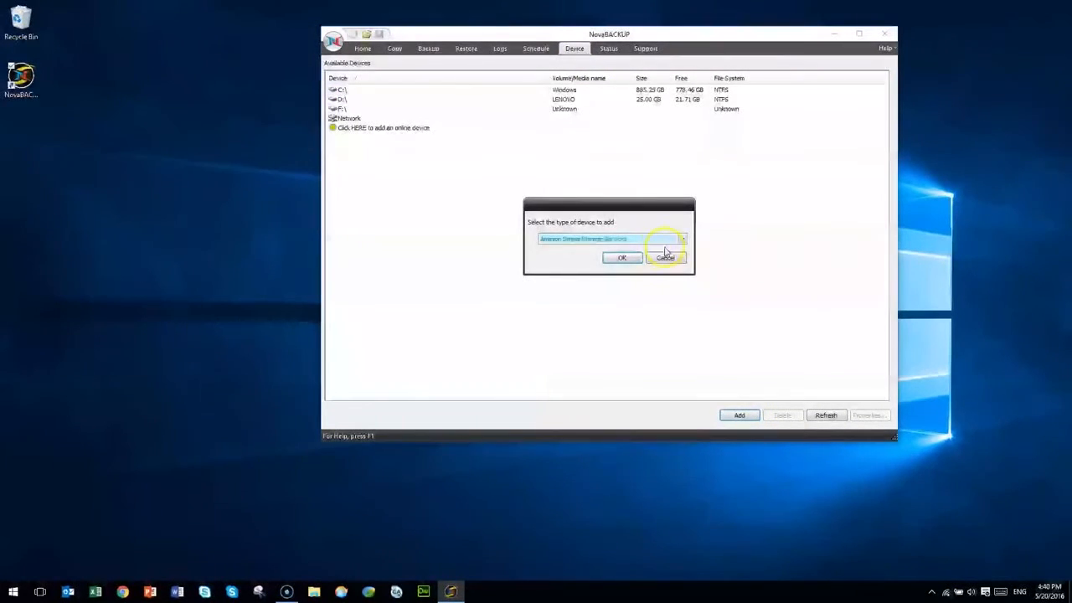
pyautogui.click(682, 239)
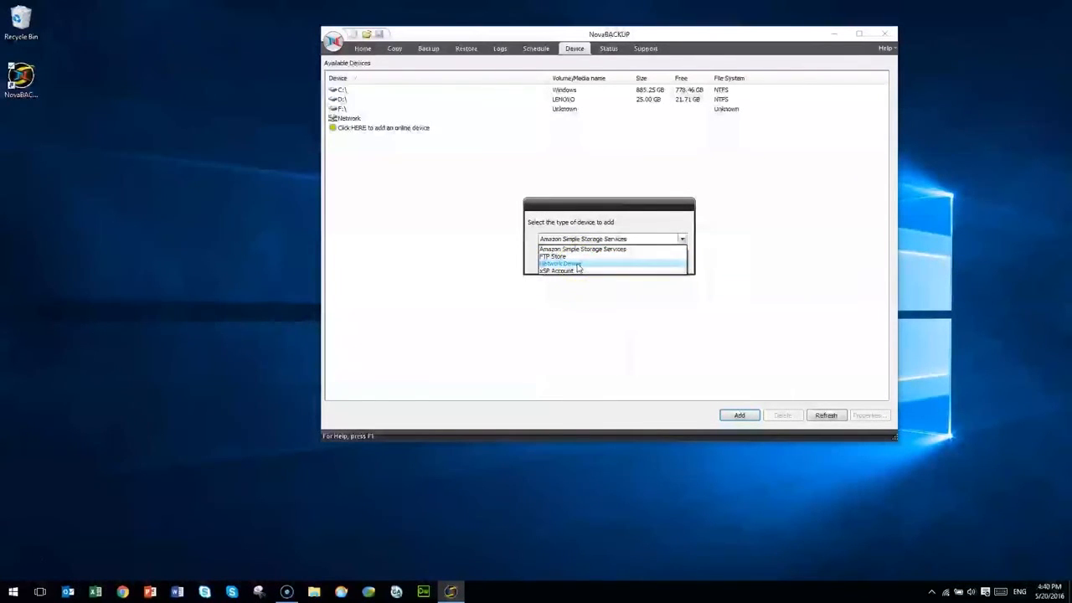
pyautogui.click(619, 258)
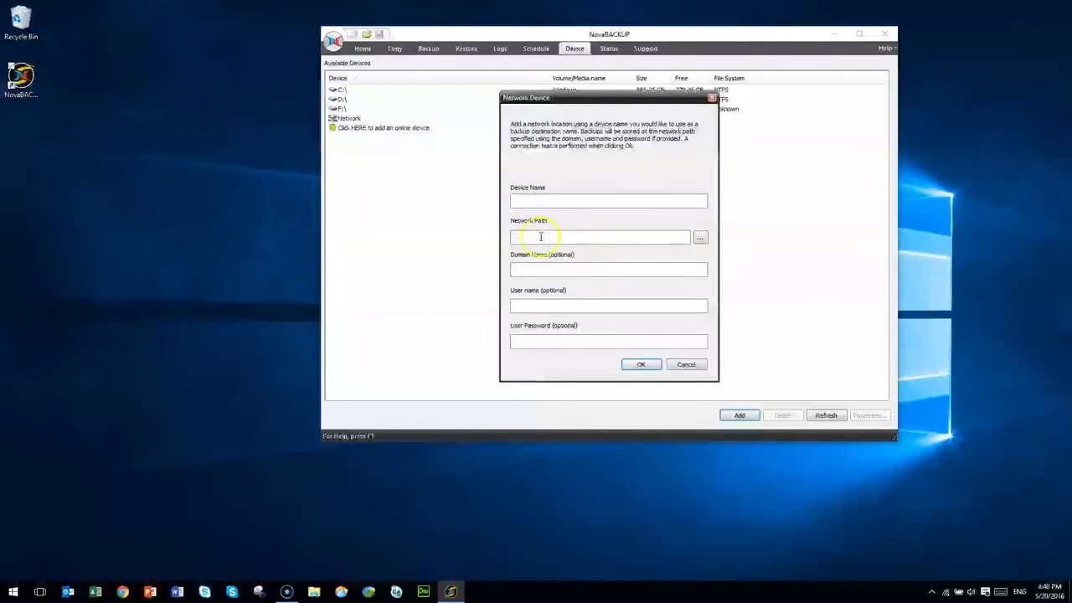
pyautogui.click(512, 238)
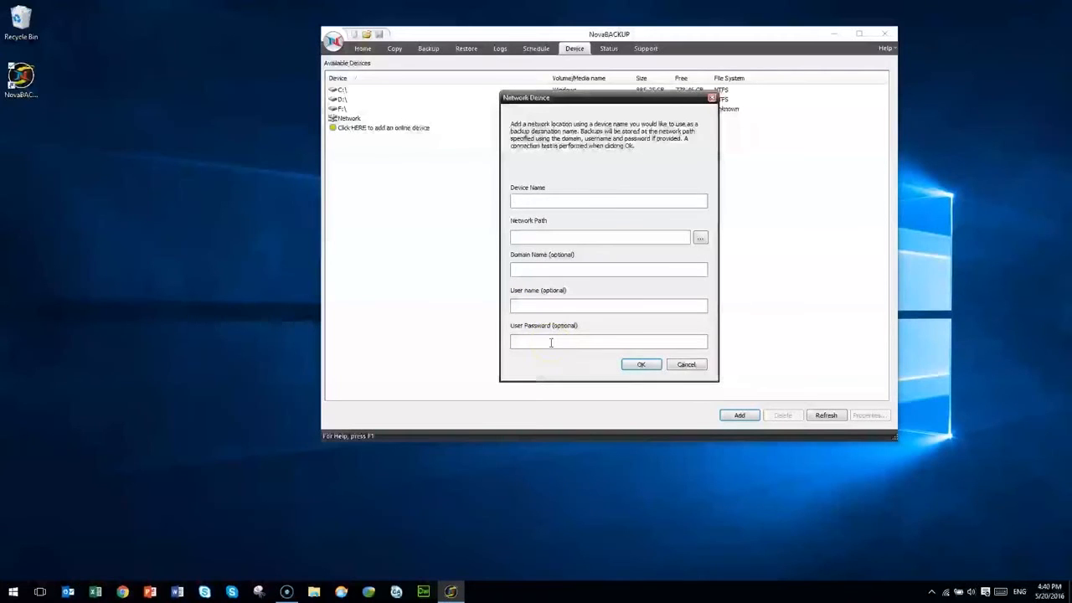
pyautogui.click(685, 365)
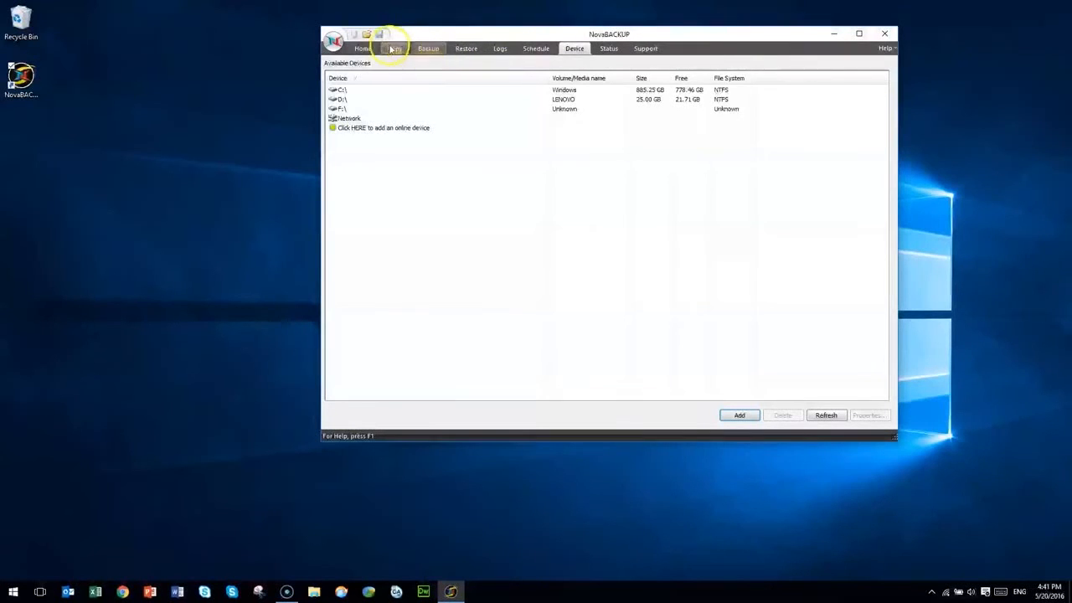
# Start a scheduled full image backup and include Disk 0 with all its partitions
pyautogui.click(363, 49)
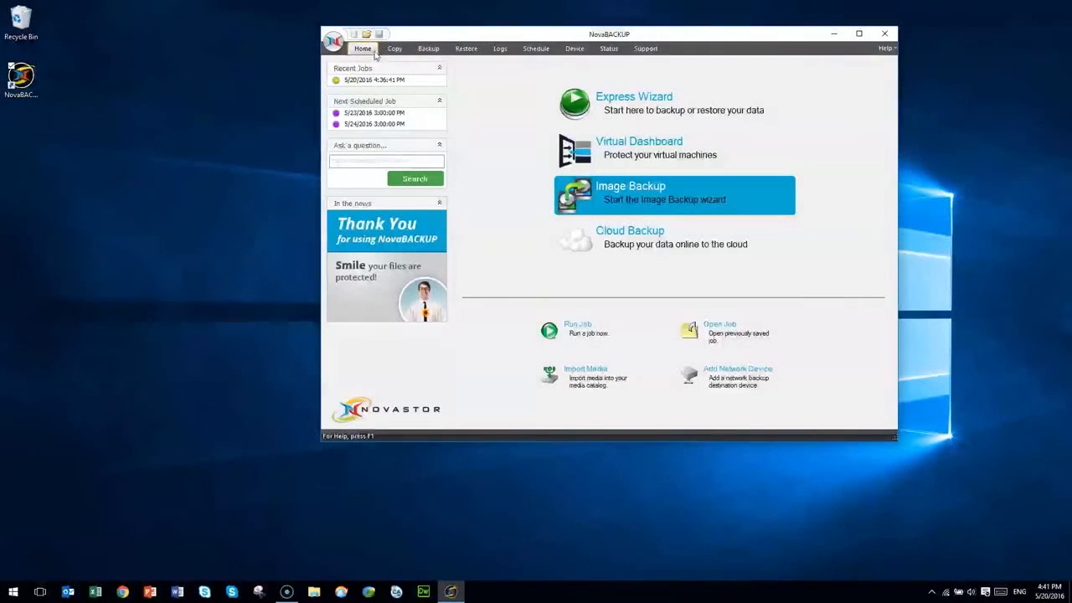
pyautogui.click(654, 200)
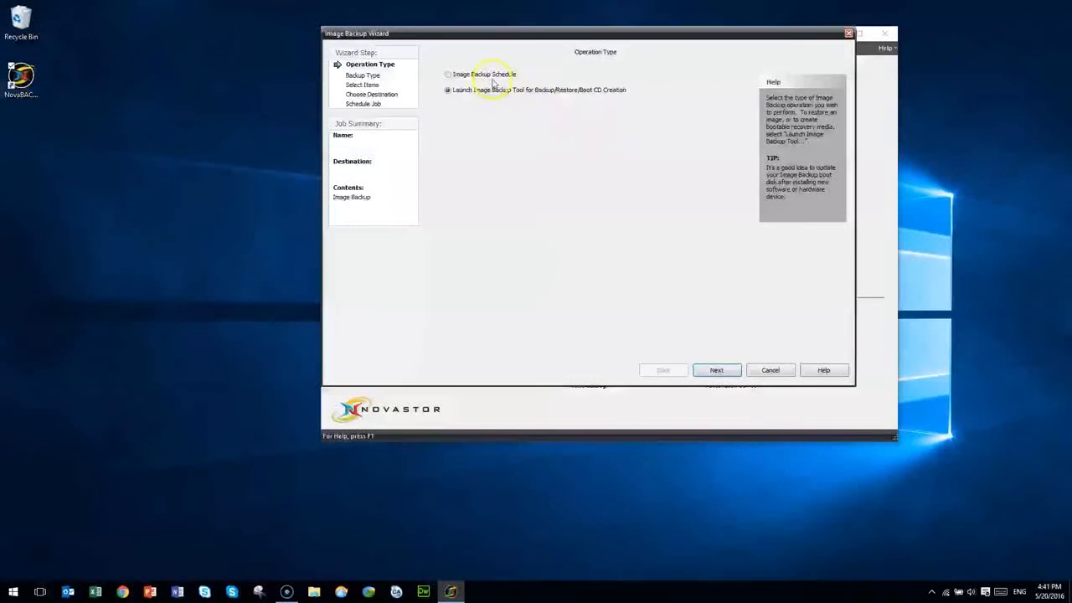
pyautogui.click(476, 77)
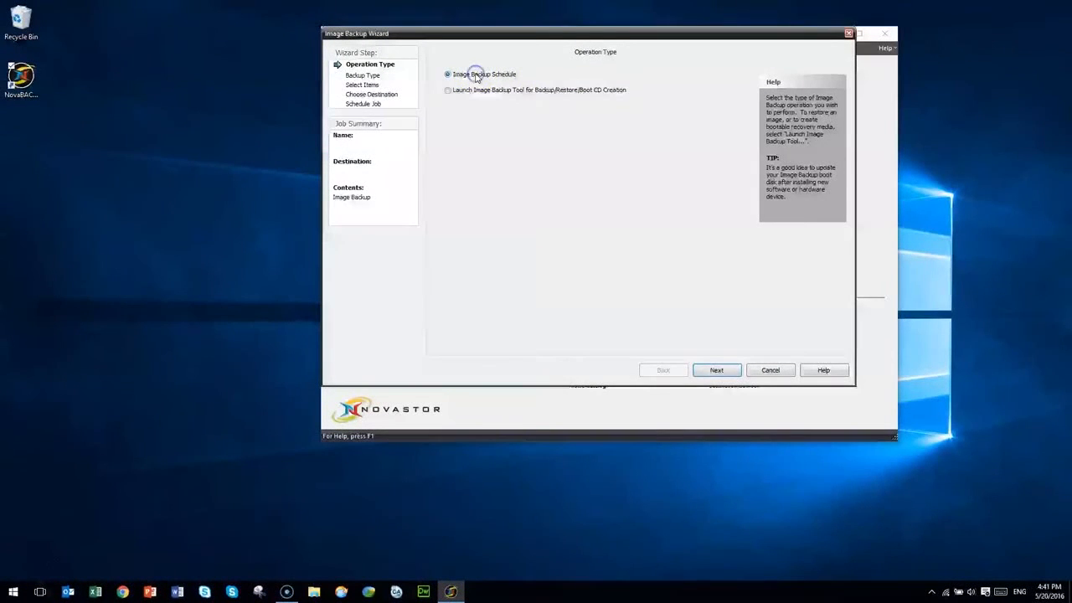
pyautogui.click(720, 367)
pyautogui.click(728, 372)
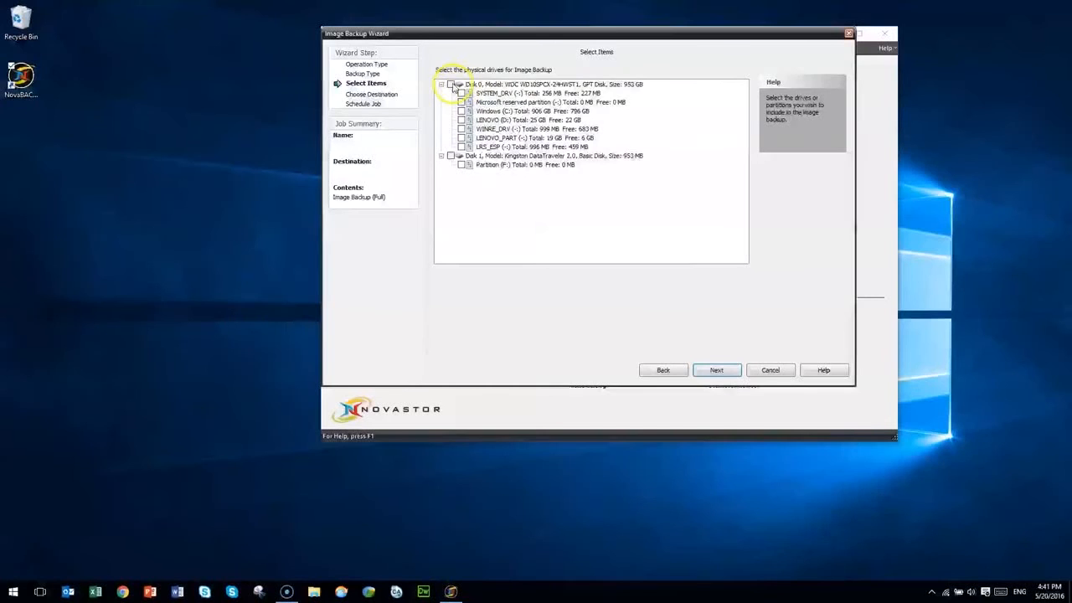
pyautogui.click(450, 86)
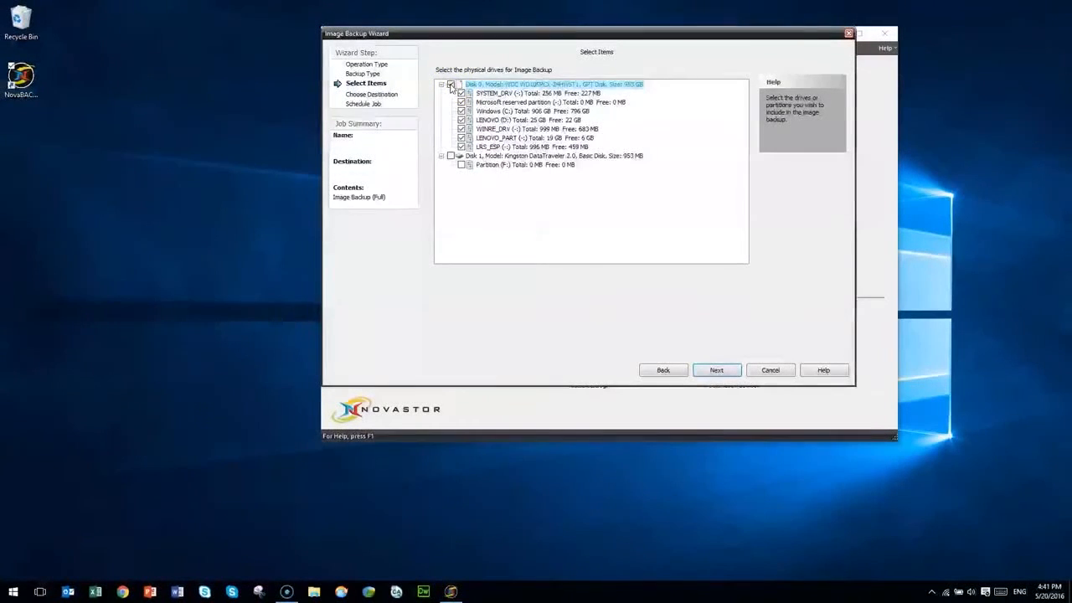
pyautogui.click(718, 370)
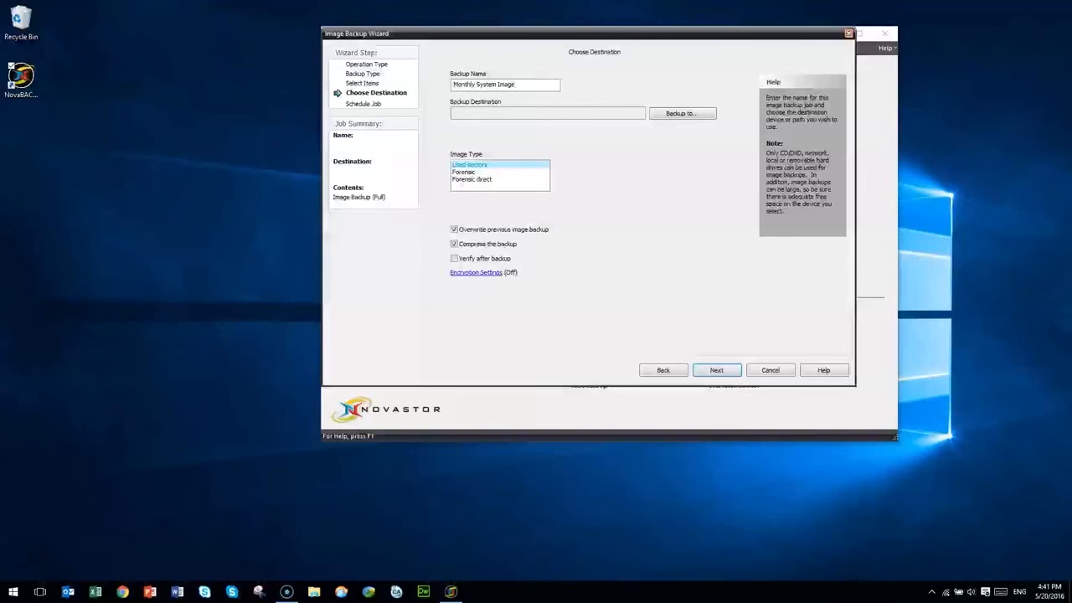
# Copy the backup name "Monthly System Image", set the backup destination to D:\ and enable verification after backup
pyautogui.moveTo(527, 84); pyautogui.dragTo(476, 84)
pyautogui.rightClick(496, 85)
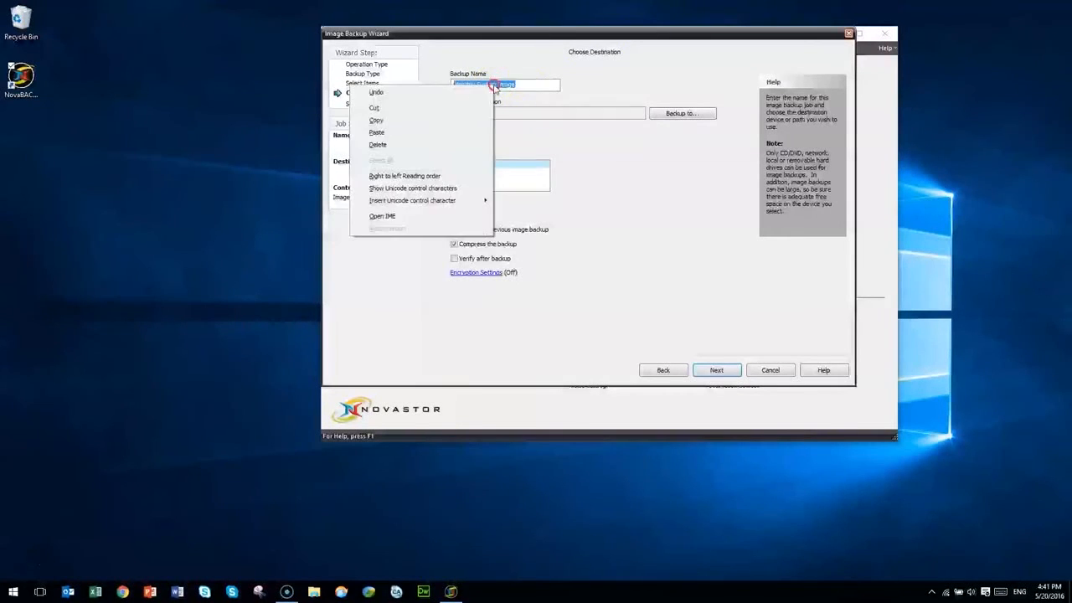
pyautogui.click(376, 120)
pyautogui.click(650, 116)
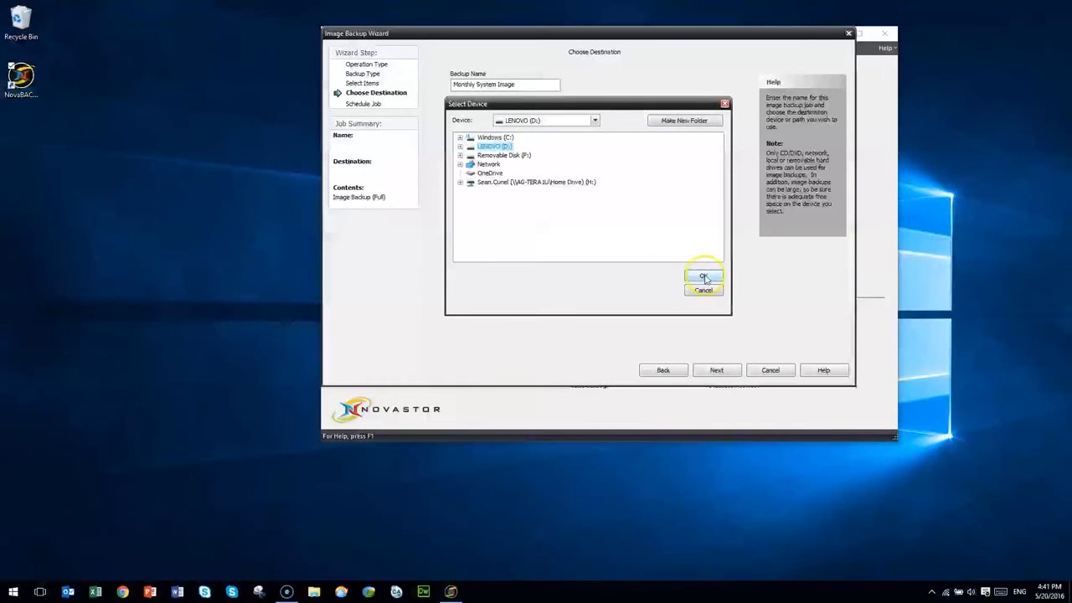
pyautogui.click(704, 276)
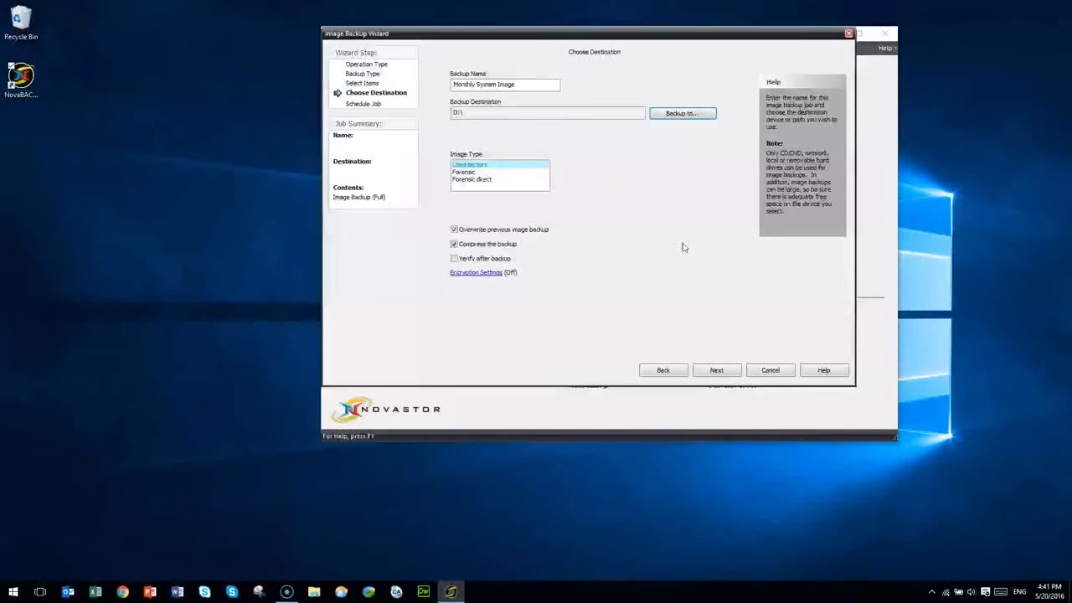
pyautogui.click(455, 258)
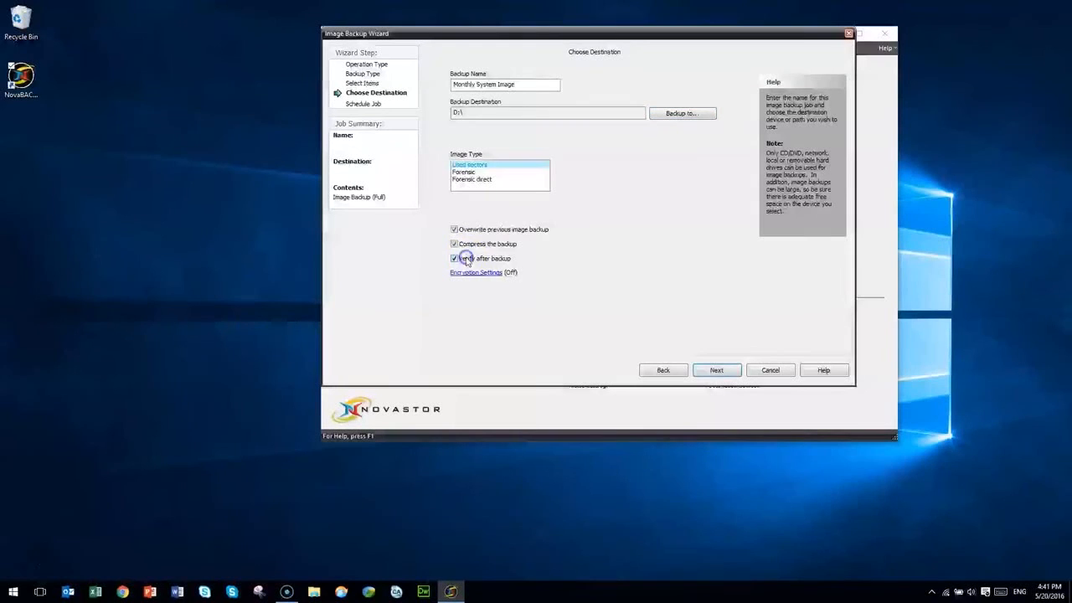
# Review the available encryption types for the image backup and leave the encryption settings without changing them
pyautogui.click(484, 275)
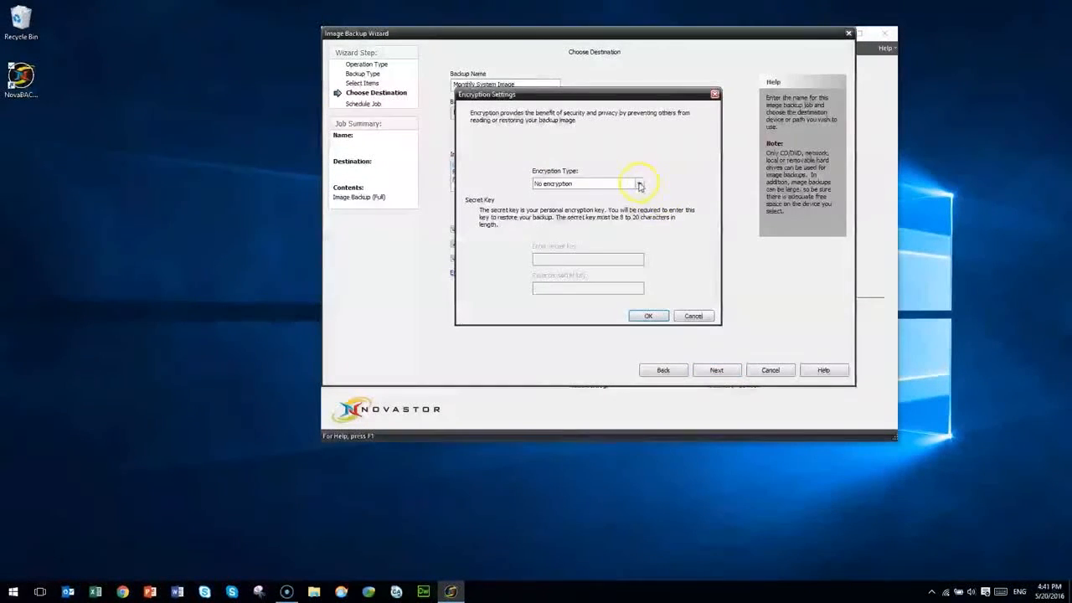
pyautogui.click(639, 183)
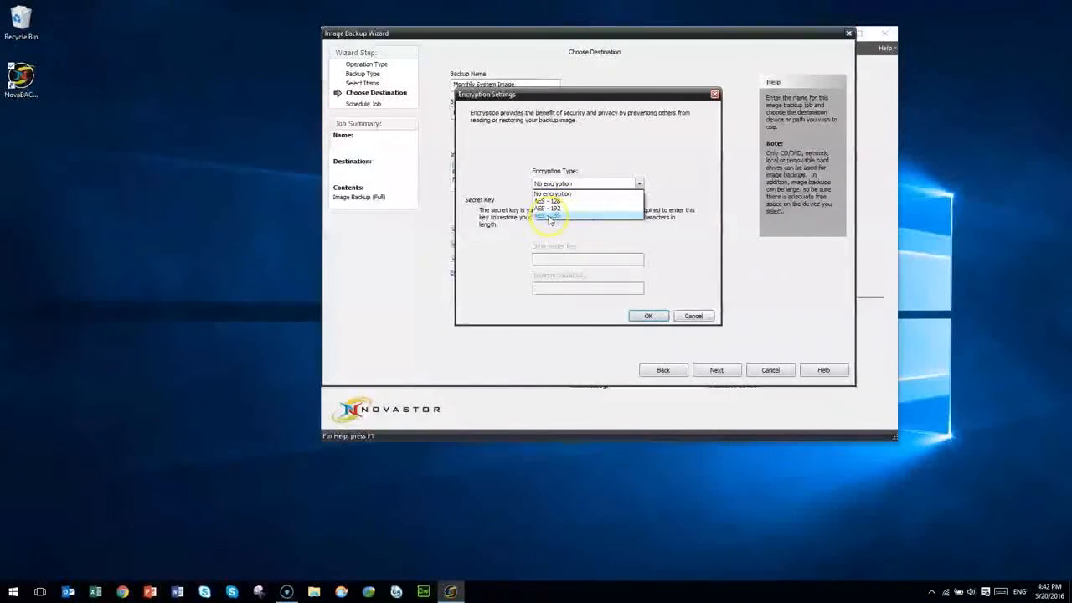
pyautogui.click(663, 247)
pyautogui.click(639, 183)
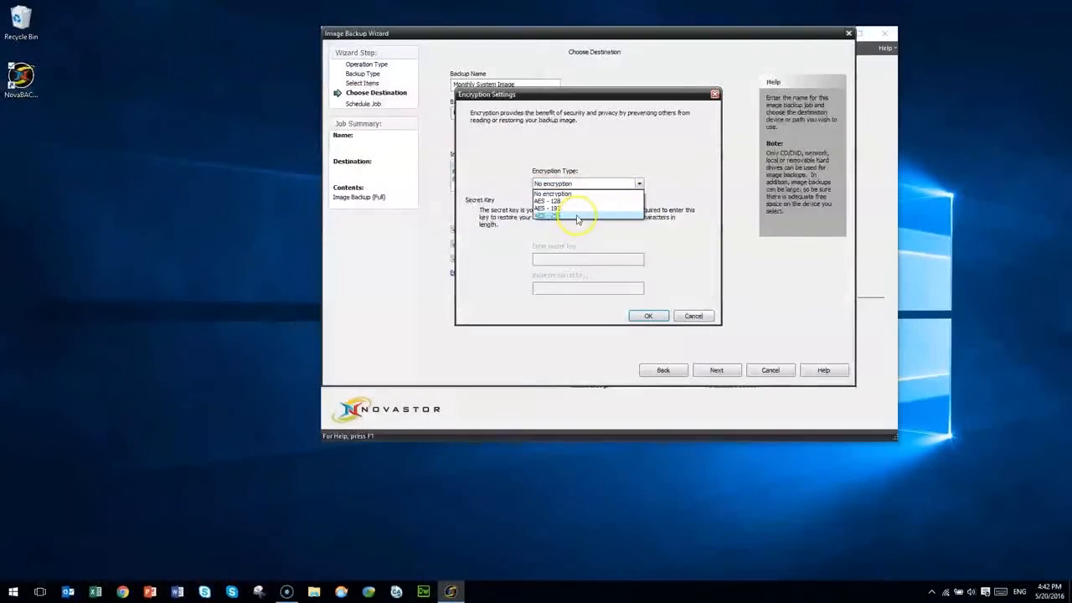
pyautogui.click(648, 247)
pyautogui.click(685, 317)
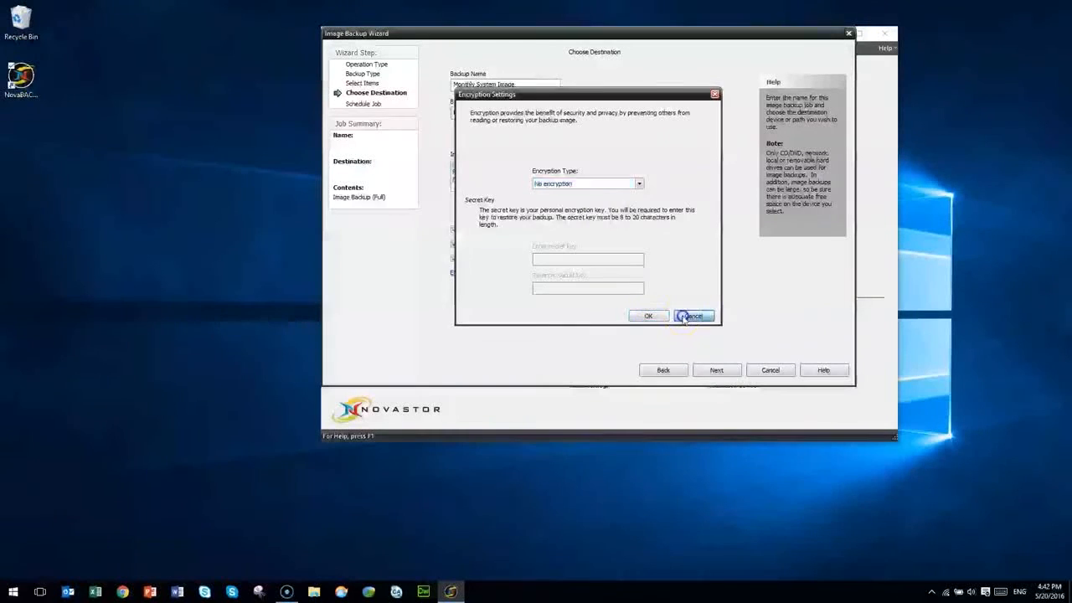
# Proceed to job scheduling and save the job file as "Monthly System Image", replacing the existing file
pyautogui.click(725, 378)
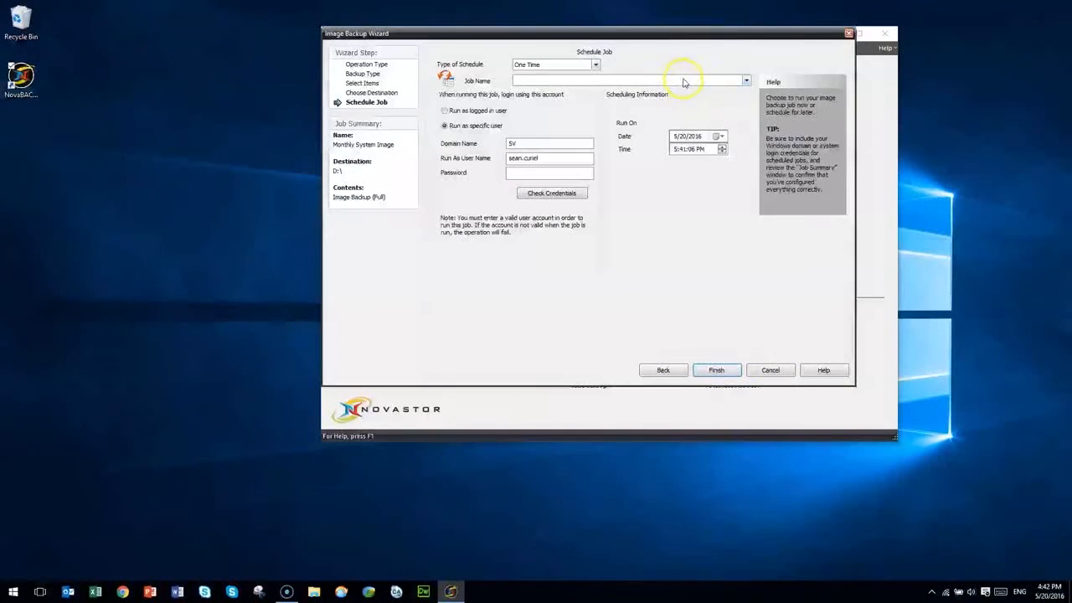
pyautogui.click(746, 82)
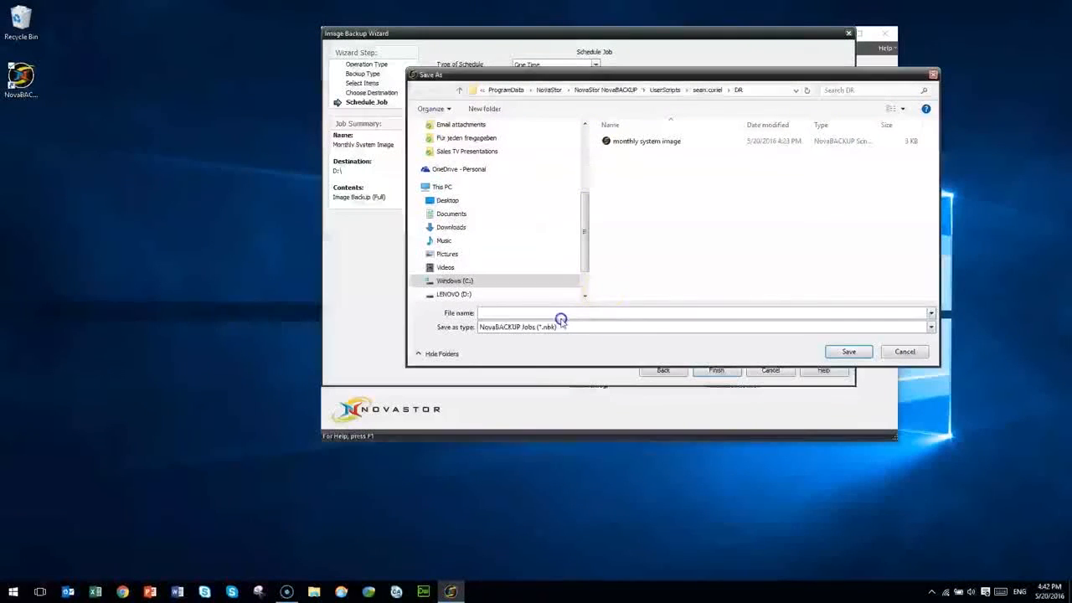
pyautogui.click(559, 312)
pyautogui.write('Monthly System Image')
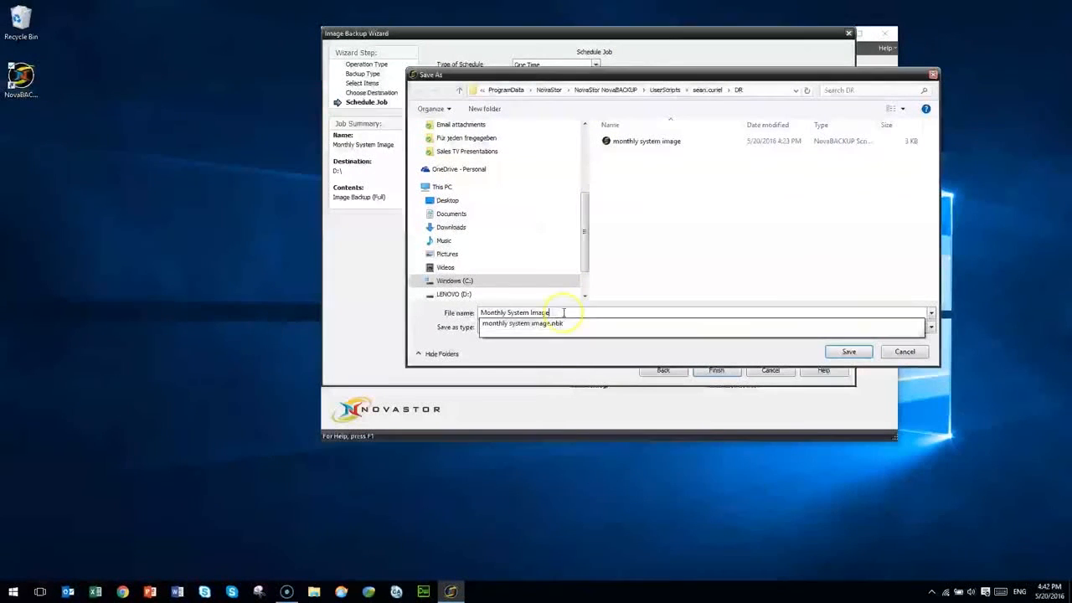
pyautogui.click(851, 352)
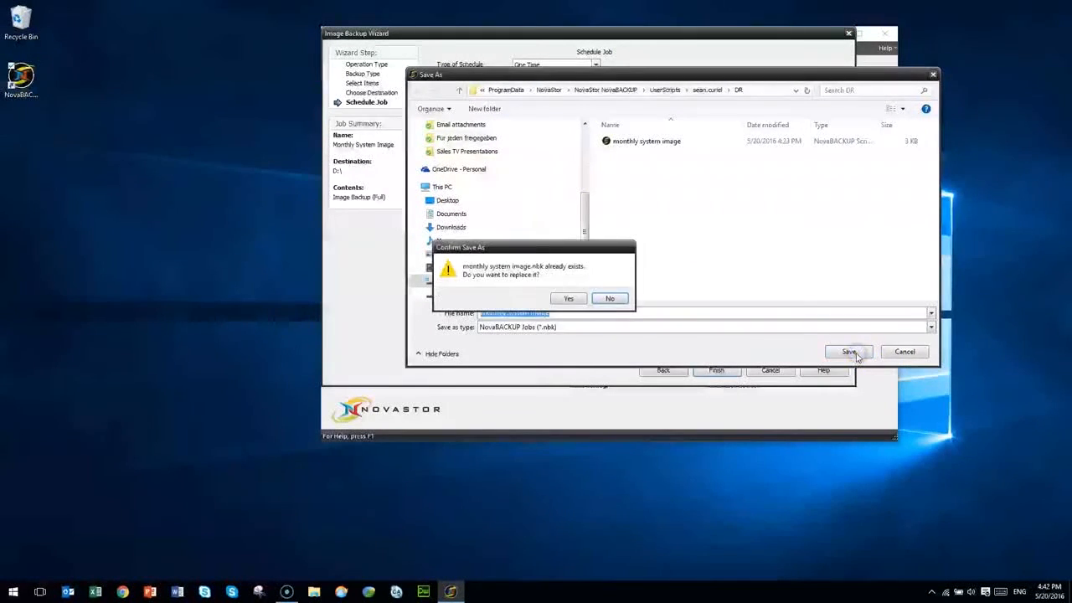
pyautogui.click(574, 299)
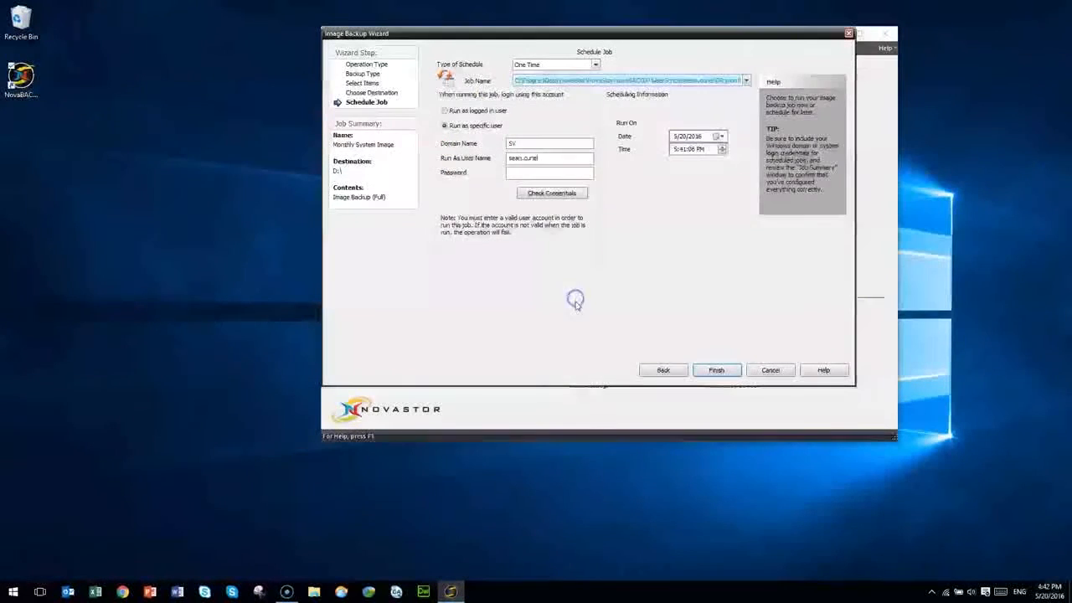
# Set the image backup job to a monthly schedule with its first run on 6/1/2016 at 4:00:00 PM
pyautogui.click(596, 64)
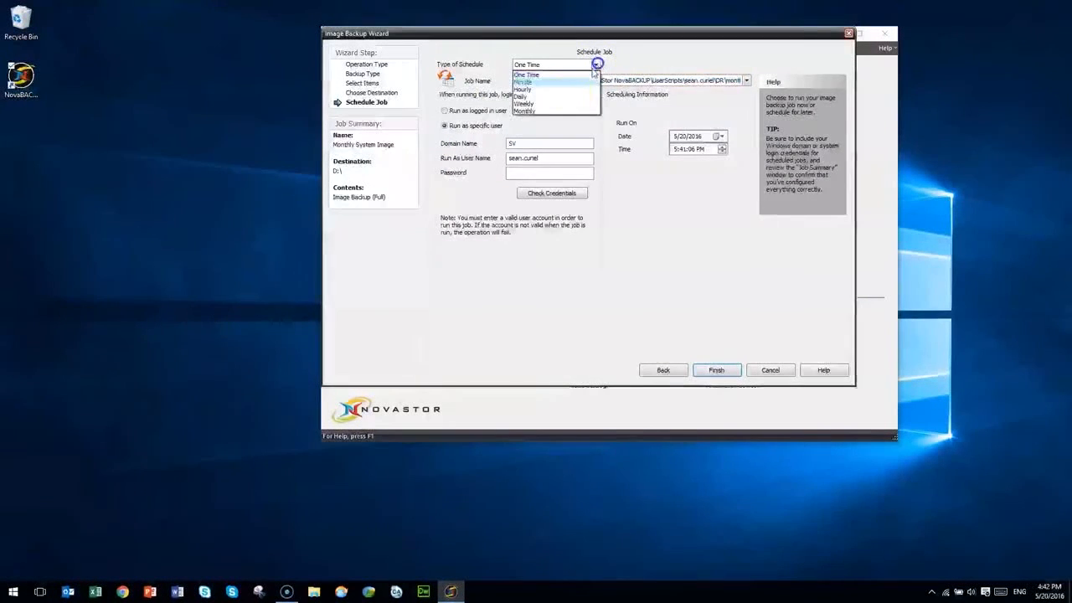
pyautogui.click(537, 110)
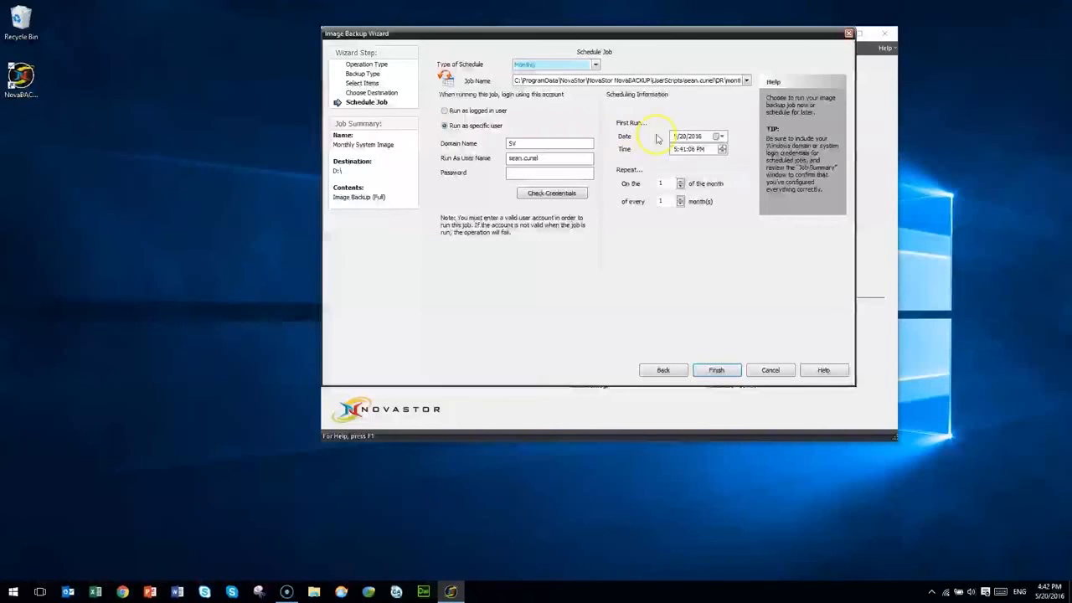
pyautogui.click(717, 136)
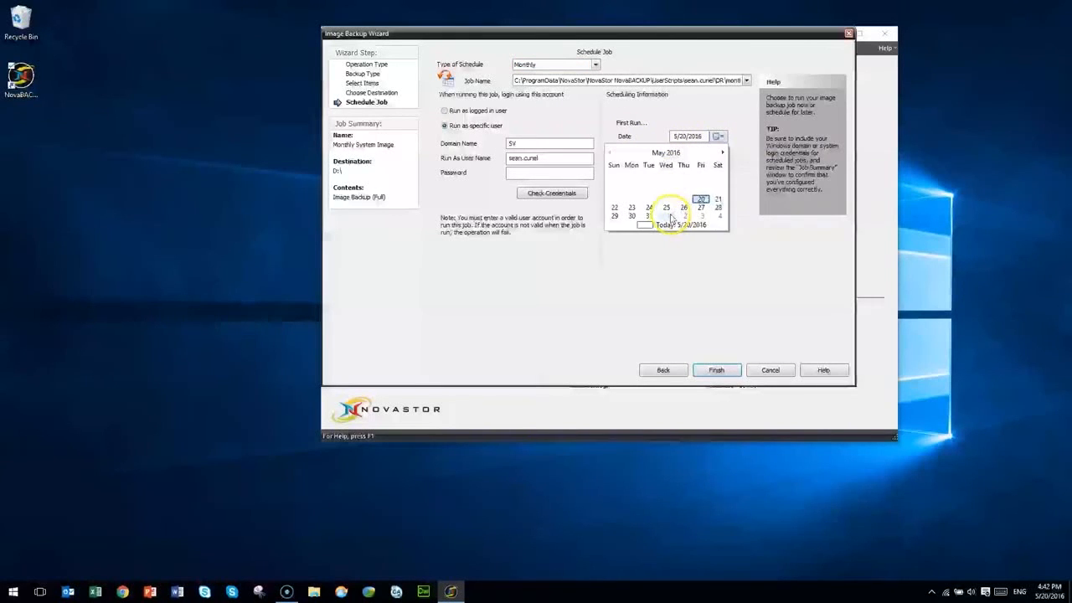
pyautogui.click(668, 216)
pyautogui.click(675, 149)
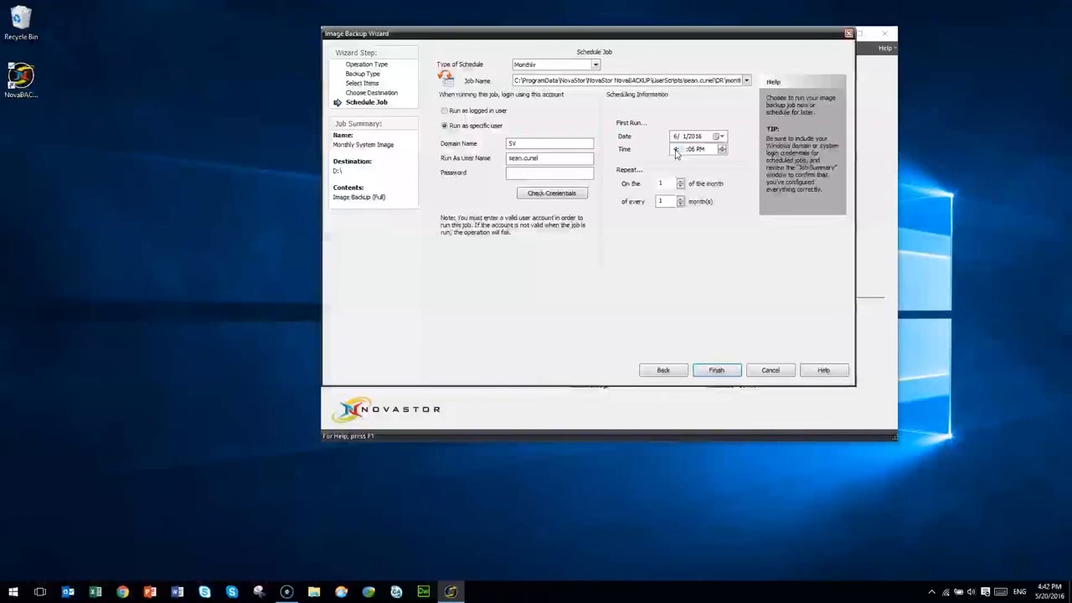
# Keep the repeat on day 1 of every 1 month, run the job as the logged in user and finish the wizard
pyautogui.click(679, 186)
pyautogui.click(670, 203)
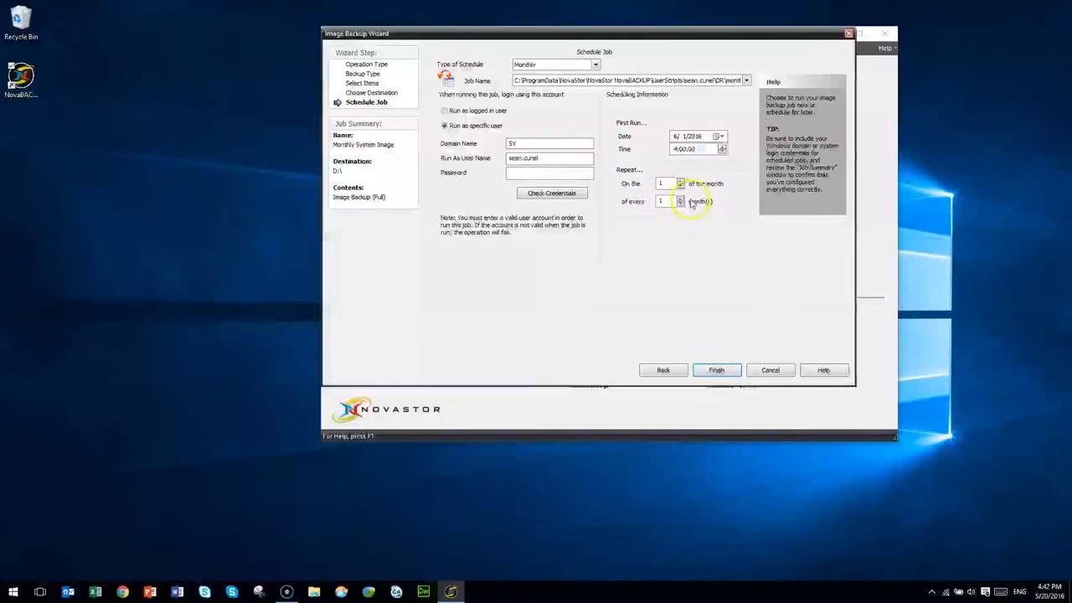
pyautogui.click(444, 110)
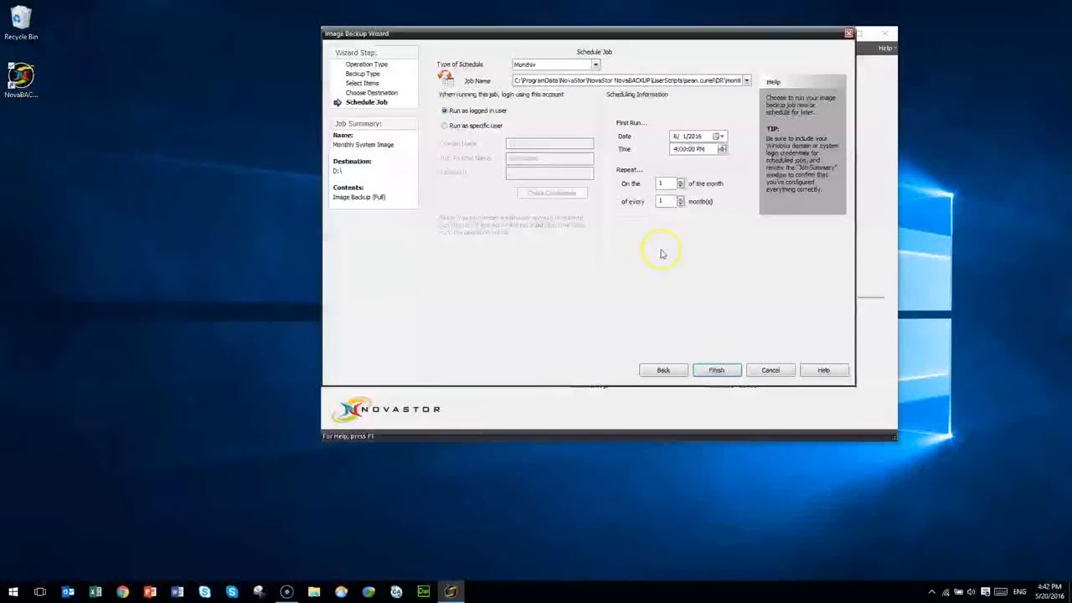
pyautogui.click(716, 369)
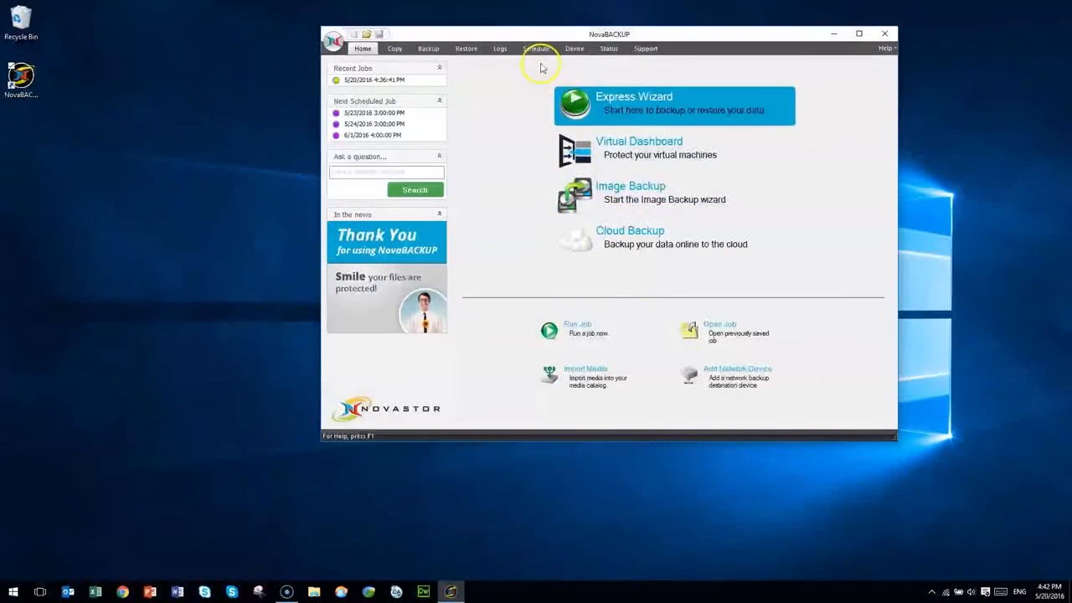
# Review the scheduled jobs list and the actions available for the monthly system image job, then return to the home view
pyautogui.click(537, 50)
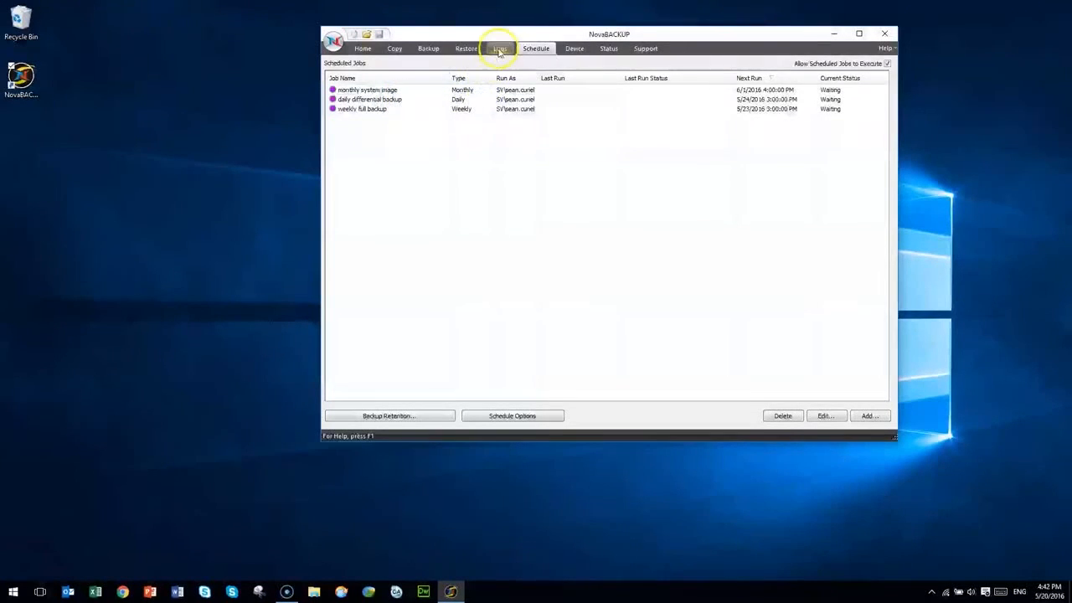
pyautogui.rightClick(398, 90)
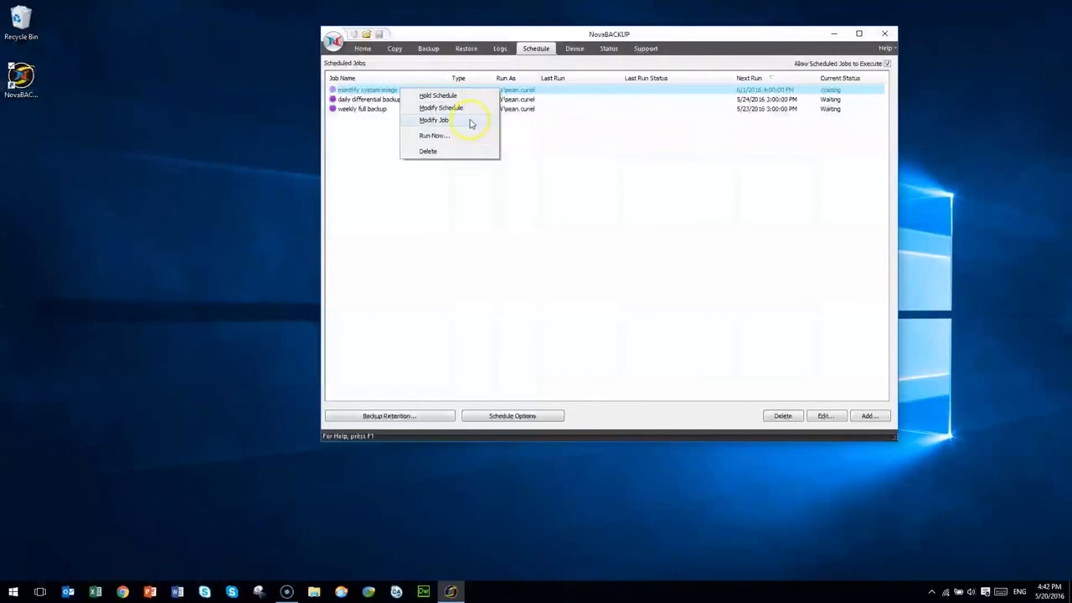
pyautogui.click(538, 148)
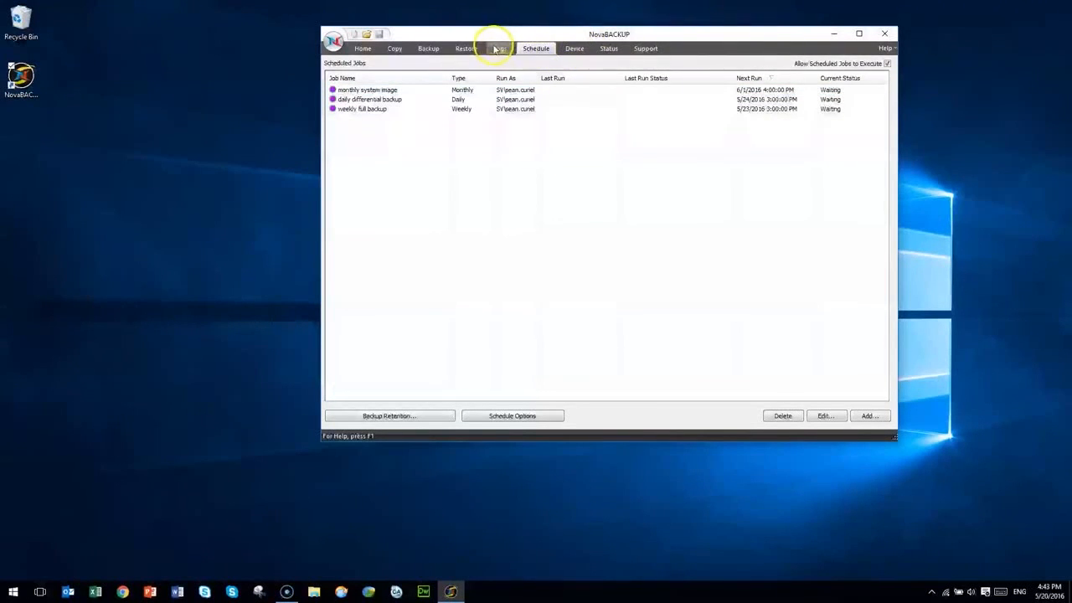
pyautogui.click(362, 49)
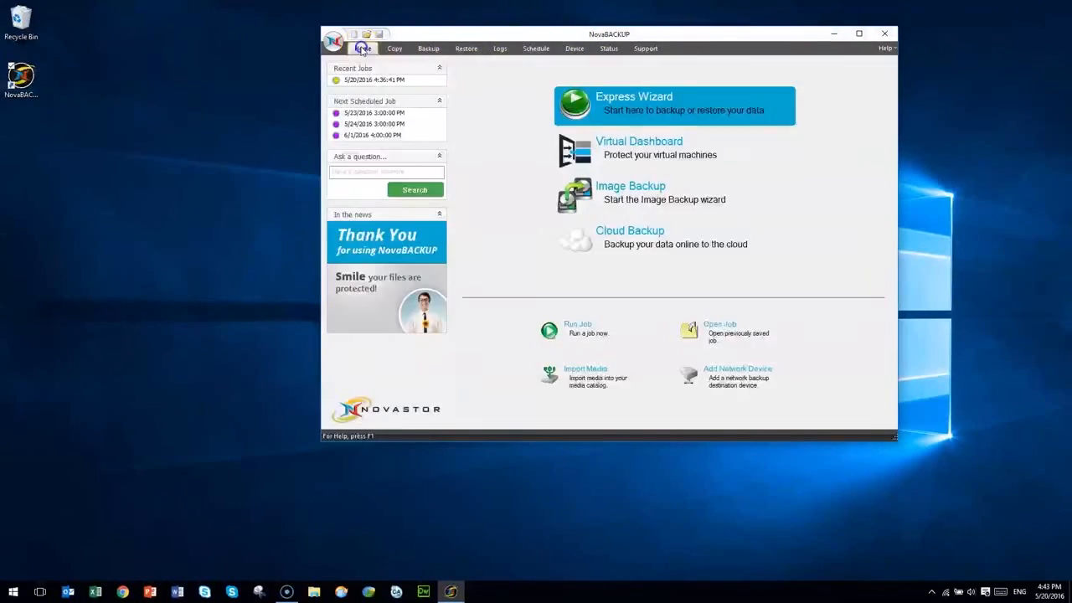